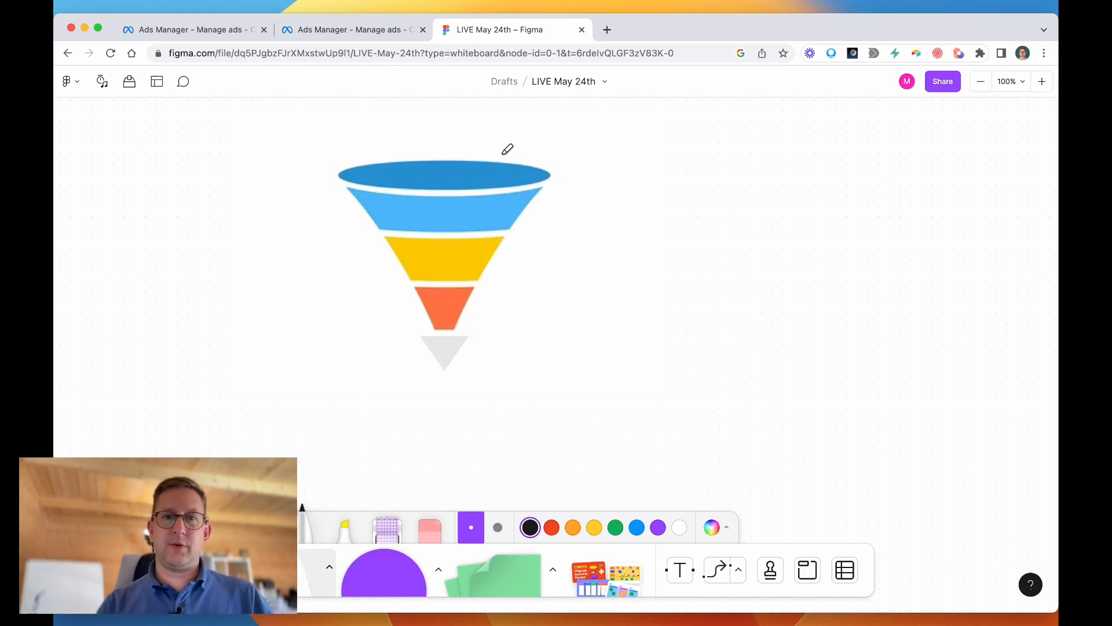
# Draw an arrow pointing to the funnel's dark blue top and label it with a pair of eyes and "AD.".
pyautogui.scroll(1, 502, 155)
pyautogui.scroll(-1, 502, 155)
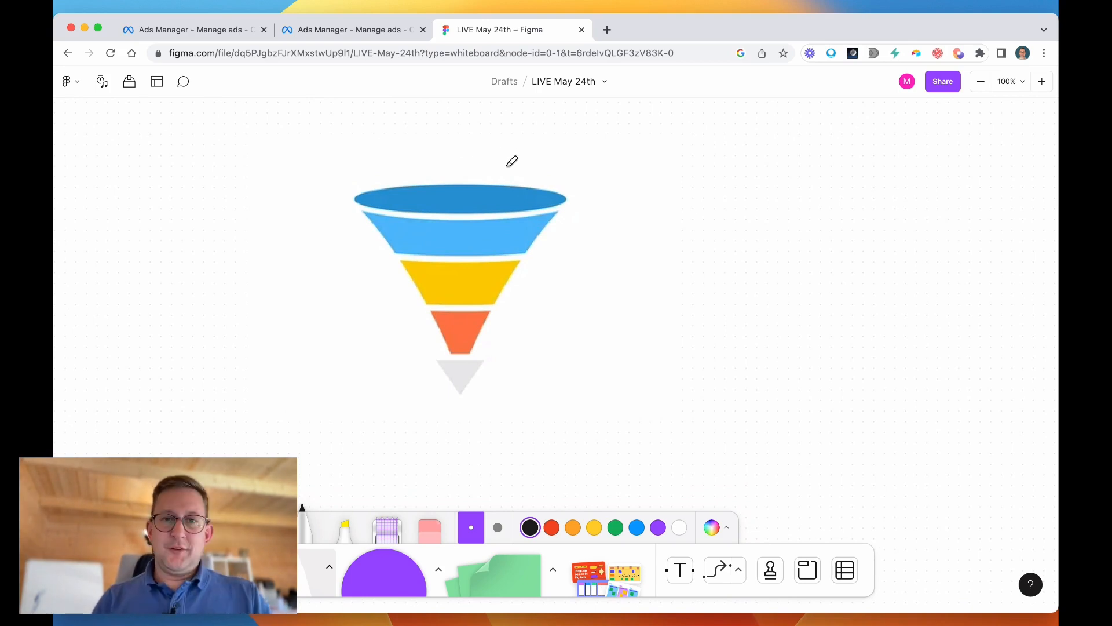
pyautogui.moveTo(497, 163)
pyautogui.mouseDown()
pyautogui.moveTo(508, 180)
pyautogui.moveTo(525, 155)
pyautogui.moveTo(605, 134)
pyautogui.mouseUp()
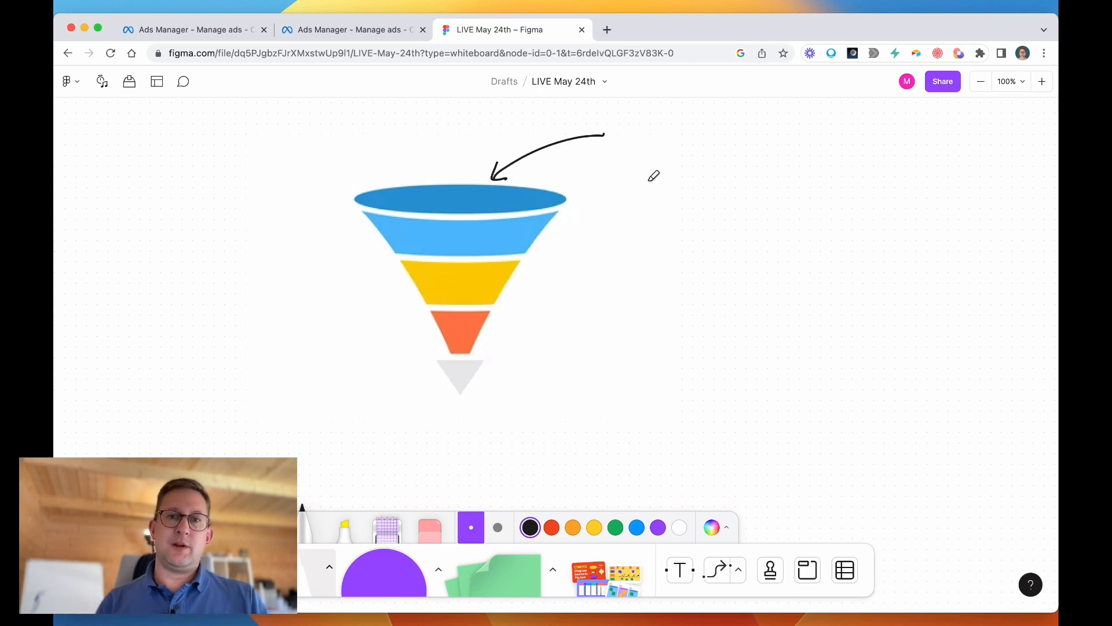
pyautogui.moveTo(627, 125)
pyautogui.mouseDown()
pyautogui.moveTo(618, 144)
pyautogui.moveTo(654, 134)
pyautogui.moveTo(644, 143)
pyautogui.mouseUp()
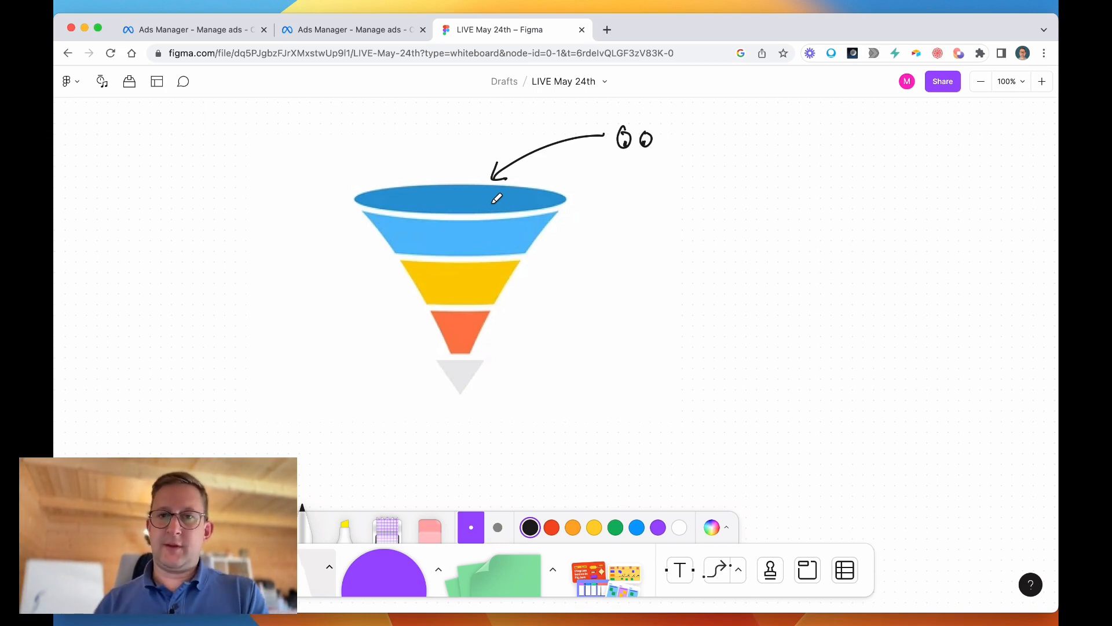
pyautogui.moveTo(669, 150)
pyautogui.mouseDown()
pyautogui.moveTo(681, 122)
pyautogui.moveTo(689, 148)
pyautogui.mouseUp()
pyautogui.moveTo(673, 140); pyautogui.dragTo(689, 139)
pyautogui.moveTo(697, 131); pyautogui.dragTo(695, 155)
pyautogui.click(724, 155)
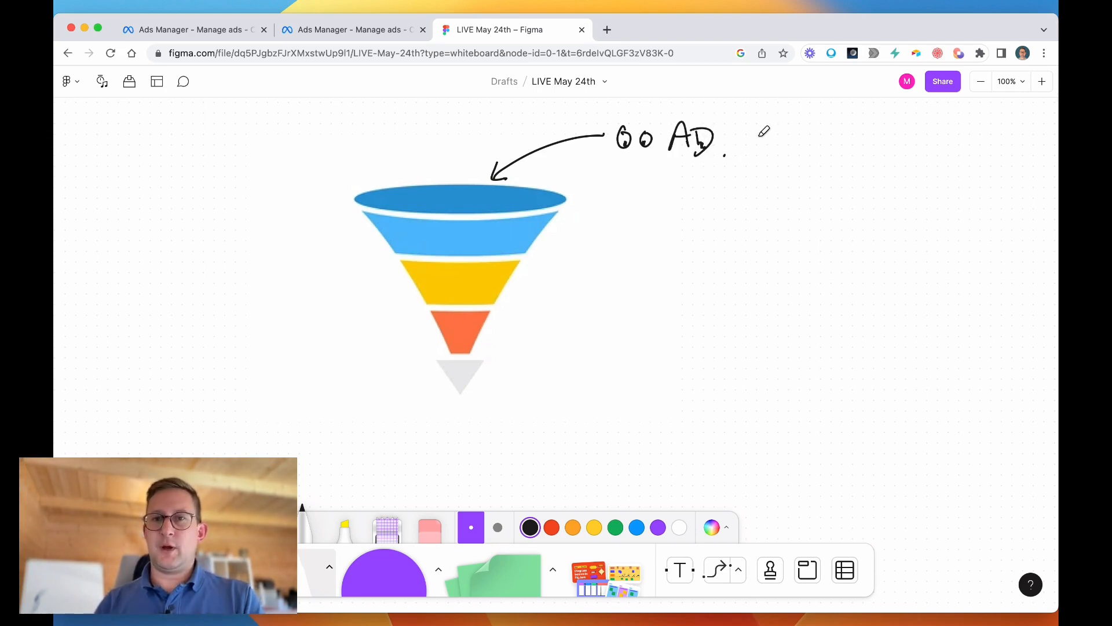
# Handwrite "CTR % >1%" beside the AD label, underlining "CTR" and ">1%".
pyautogui.moveTo(768, 132); pyautogui.dragTo(772, 152)
pyautogui.moveTo(757, 138)
pyautogui.mouseDown()
pyautogui.moveTo(787, 136)
pyautogui.moveTo(790, 154)
pyautogui.mouseUp()
pyautogui.moveTo(790, 132)
pyautogui.mouseDown()
pyautogui.moveTo(818, 158)
pyautogui.moveTo(834, 128)
pyautogui.moveTo(834, 158)
pyautogui.mouseUp()
pyautogui.moveTo(857, 145)
pyautogui.mouseDown()
pyautogui.moveTo(907, 140)
pyautogui.moveTo(893, 153)
pyautogui.mouseUp()
pyautogui.moveTo(917, 130)
pyautogui.mouseDown()
pyautogui.moveTo(915, 149)
pyautogui.moveTo(929, 129)
pyautogui.mouseUp()
pyautogui.moveTo(946, 124)
pyautogui.mouseDown()
pyautogui.moveTo(929, 156)
pyautogui.moveTo(959, 165)
pyautogui.mouseUp()
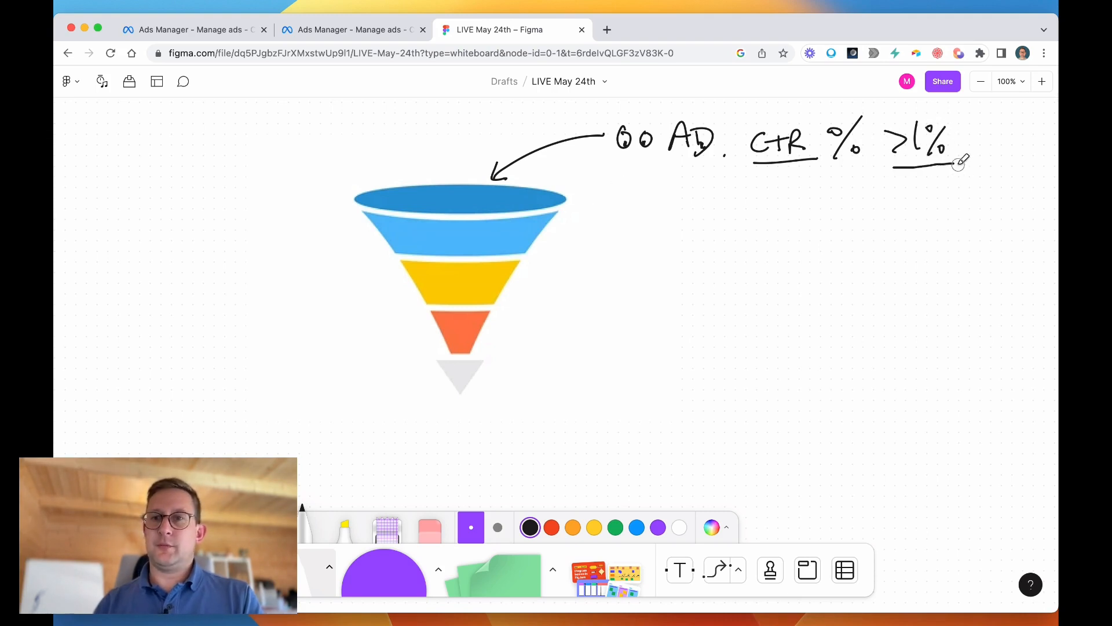
# Draw arrows to the funnel's light blue and yellow layers, labelling them "VC" and "AC".
pyautogui.moveTo(547, 226)
pyautogui.mouseDown()
pyautogui.moveTo(533, 236)
pyautogui.moveTo(562, 246)
pyautogui.moveTo(627, 228)
pyautogui.moveTo(644, 236)
pyautogui.moveTo(655, 219)
pyautogui.mouseUp()
pyautogui.moveTo(673, 219); pyautogui.dragTo(673, 236)
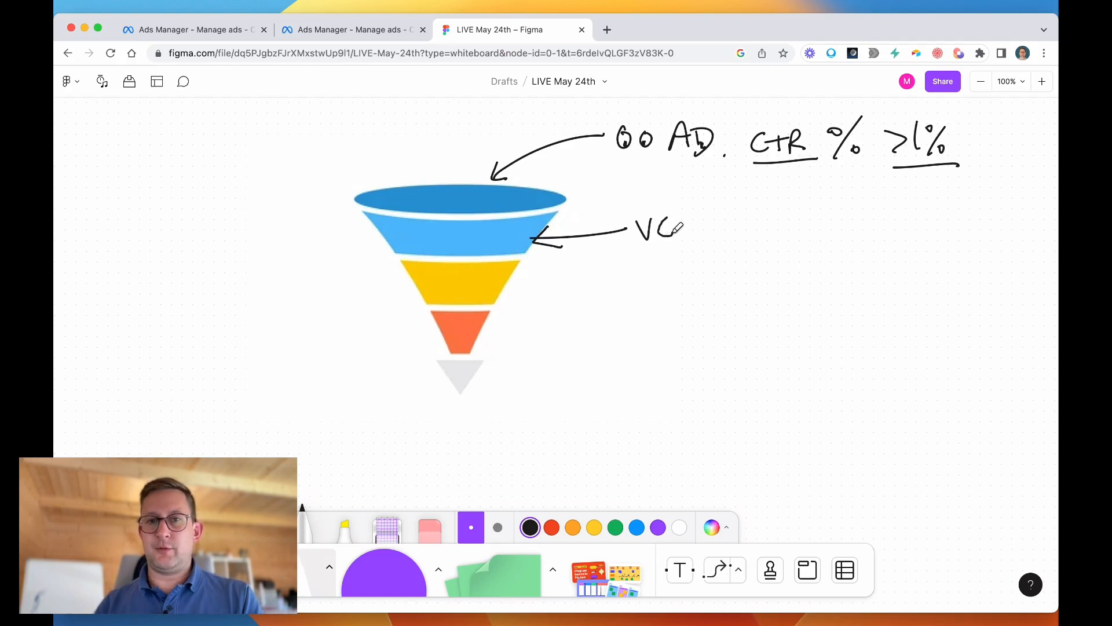
pyautogui.moveTo(521, 277)
pyautogui.mouseDown()
pyautogui.moveTo(504, 290)
pyautogui.moveTo(526, 303)
pyautogui.moveTo(611, 279)
pyautogui.moveTo(649, 285)
pyautogui.mouseUp()
pyautogui.moveTo(633, 278); pyautogui.dragTo(670, 282)
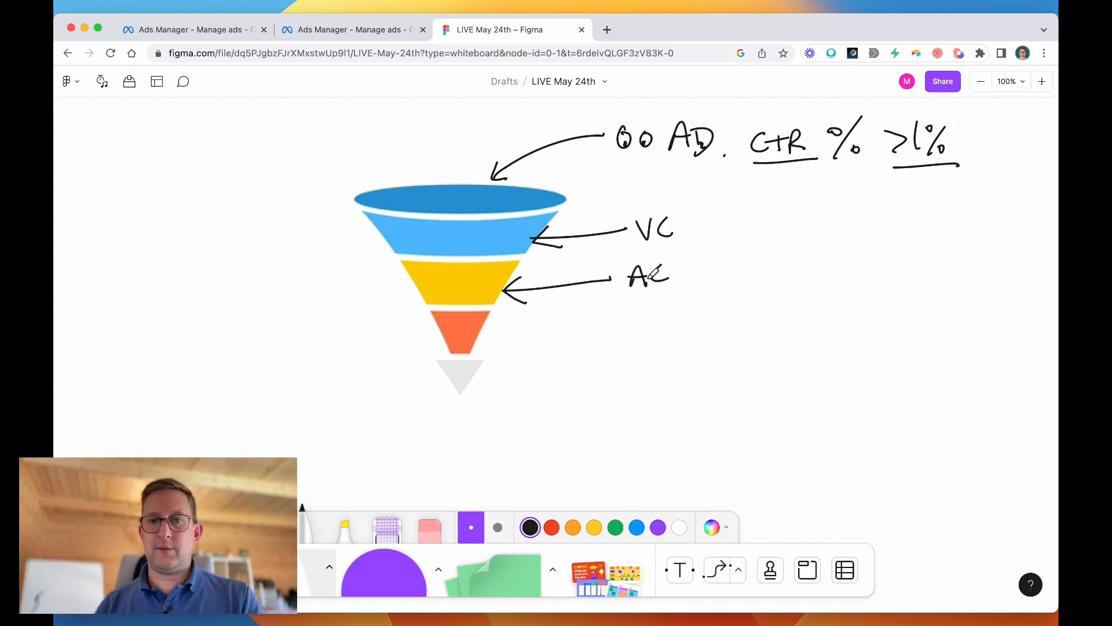
# Draw arrows to the orange layer and the grey tip of the funnel, labelling them "IC" and "PURCHASES.".
pyautogui.moveTo(493, 329)
pyautogui.mouseDown()
pyautogui.moveTo(502, 347)
pyautogui.moveTo(589, 316)
pyautogui.moveTo(615, 332)
pyautogui.moveTo(641, 326)
pyautogui.mouseUp()
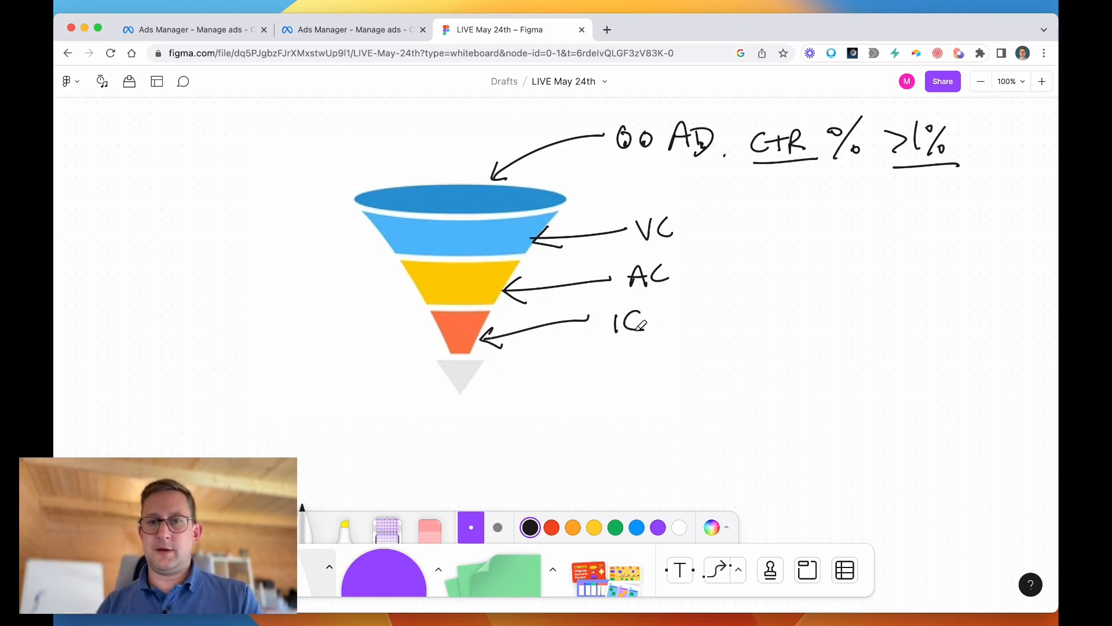
pyautogui.moveTo(486, 376)
pyautogui.mouseDown()
pyautogui.moveTo(471, 384)
pyautogui.moveTo(487, 402)
pyautogui.mouseUp()
pyautogui.moveTo(470, 389)
pyautogui.mouseDown()
pyautogui.moveTo(621, 379)
pyautogui.moveTo(649, 361)
pyautogui.moveTo(701, 354)
pyautogui.moveTo(718, 371)
pyautogui.mouseUp()
pyautogui.moveTo(748, 348); pyautogui.dragTo(736, 370)
pyautogui.click(756, 362)
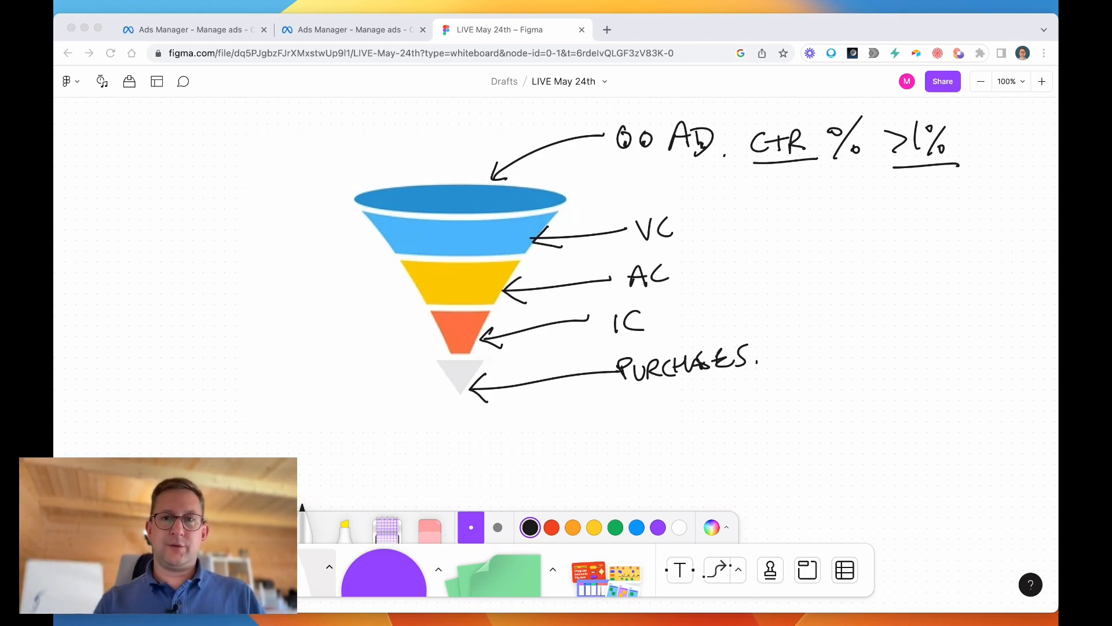
pyautogui.click(701, 296)
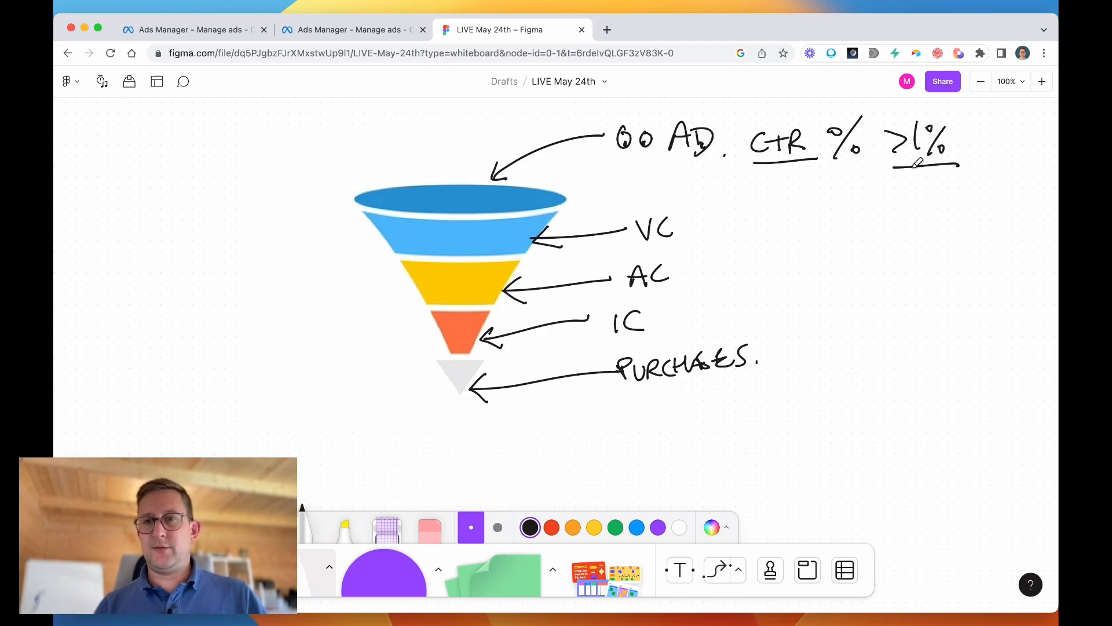
# Emphasise ">1%" with three further, progressively shorter strokes beneath its underline.
pyautogui.moveTo(907, 175); pyautogui.dragTo(946, 182)
pyautogui.moveTo(913, 190); pyautogui.dragTo(948, 197)
pyautogui.moveTo(920, 200); pyautogui.dragTo(934, 206)
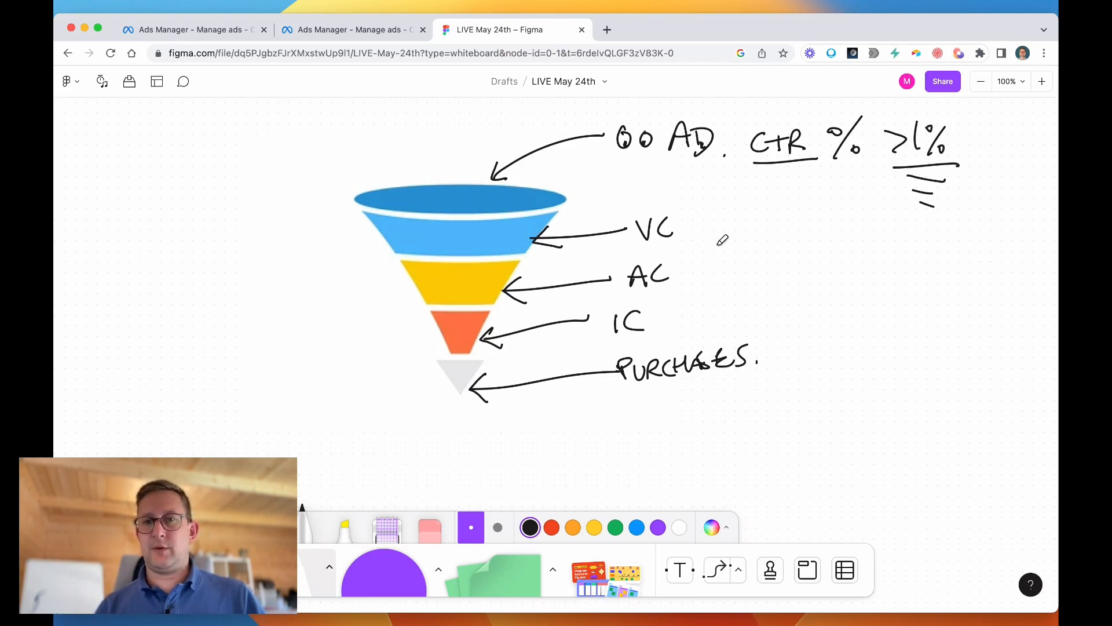
pyautogui.moveTo(663, 297); pyautogui.dragTo(666, 305)
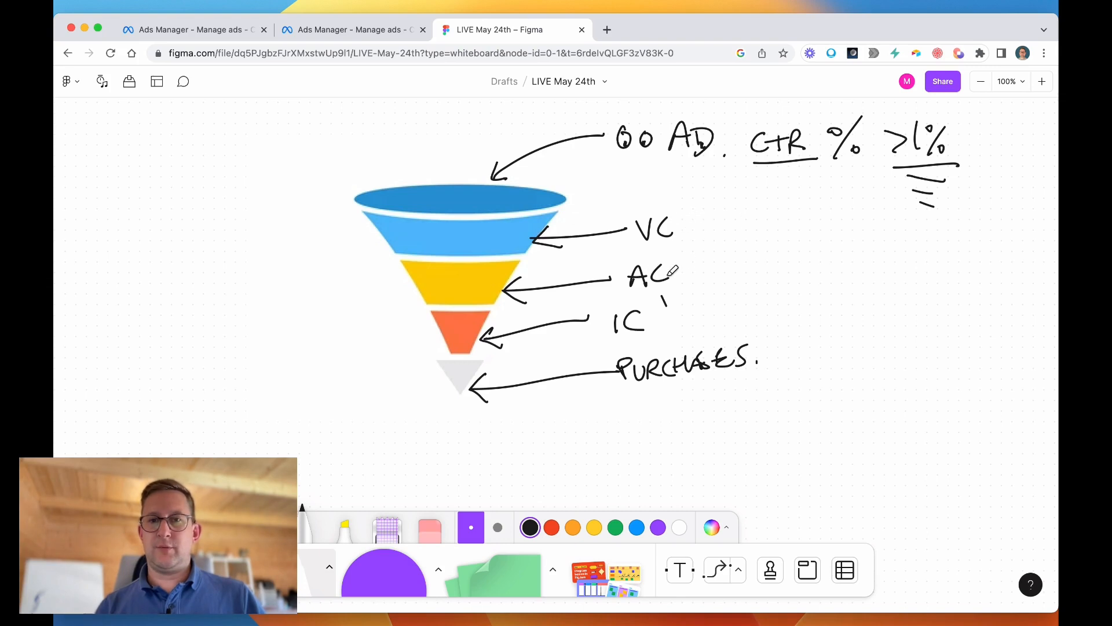
pyautogui.click(430, 524)
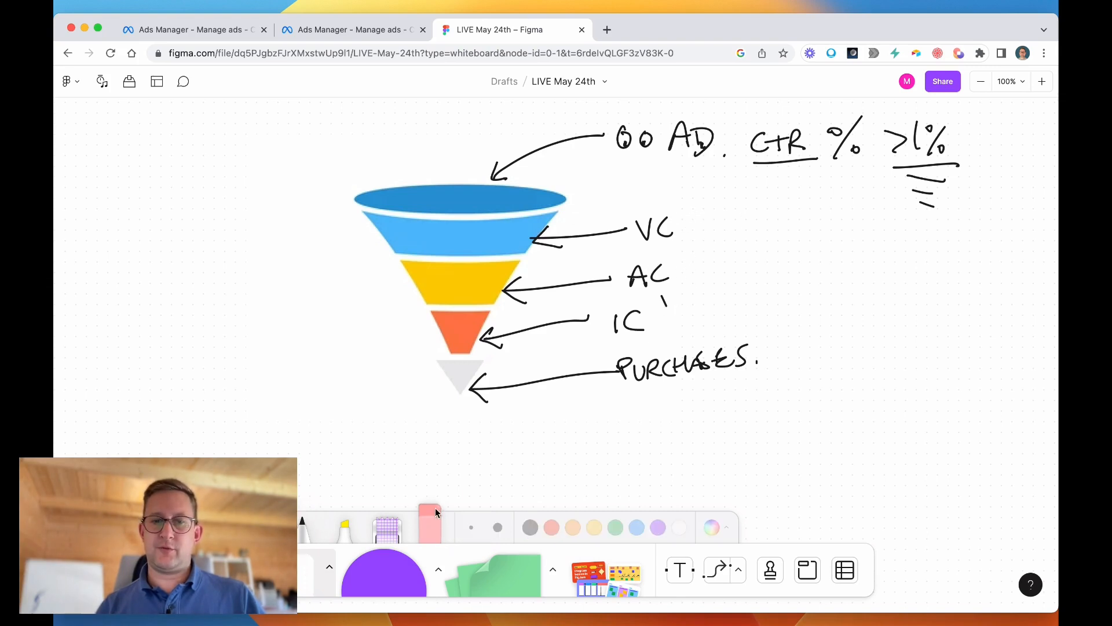
pyautogui.moveTo(677, 293); pyautogui.dragTo(665, 297)
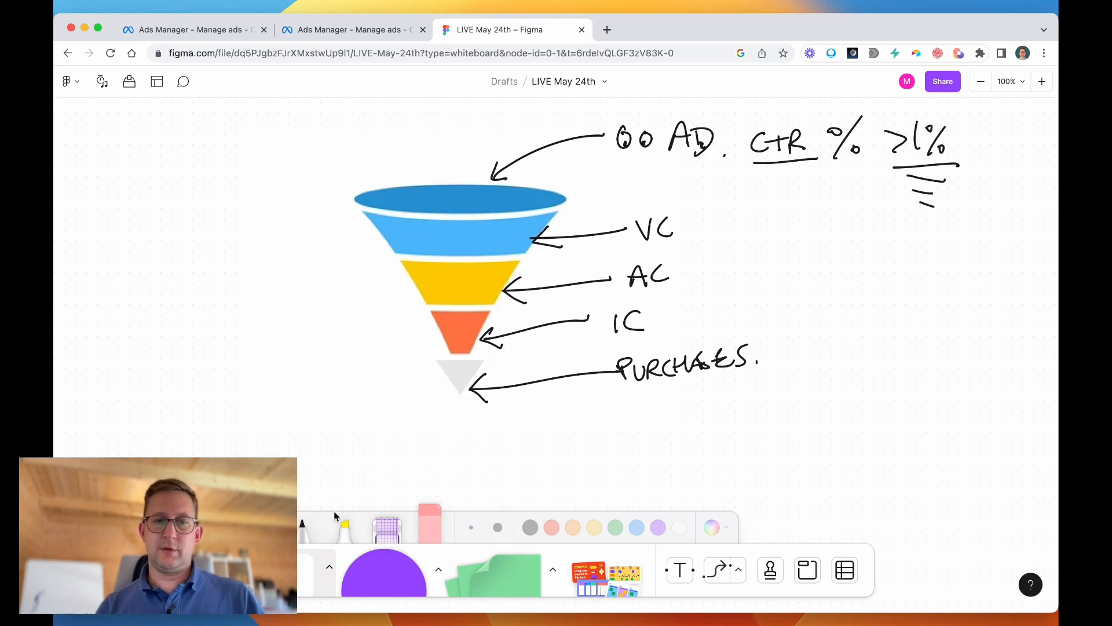
# Draw tick marks with the pen beside the "AC" and "PURCHASES" labels.
pyautogui.click(305, 524)
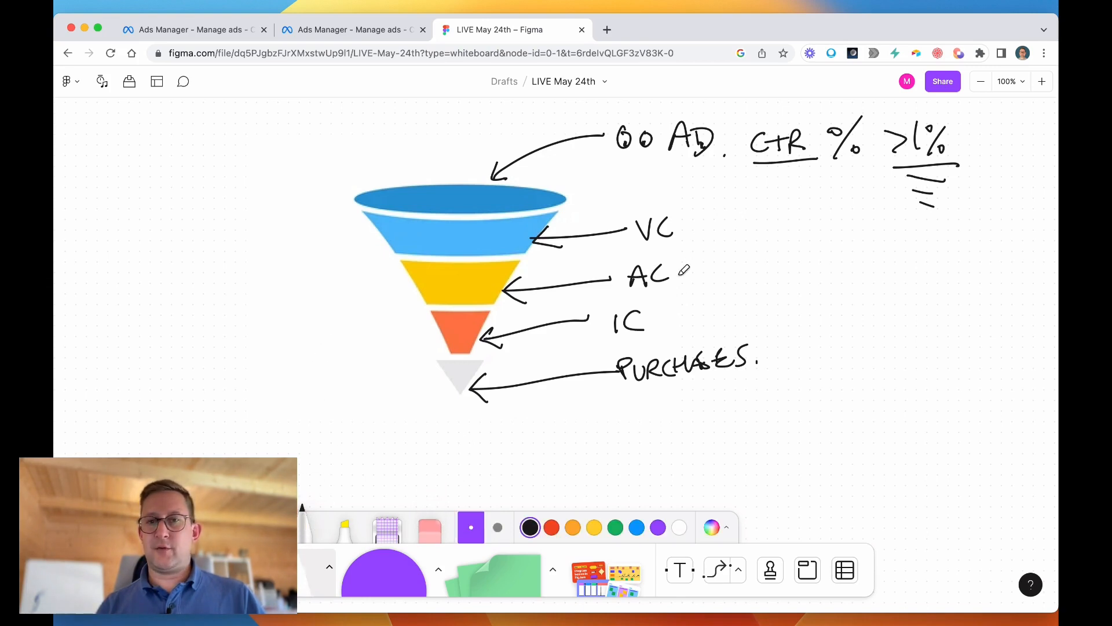
pyautogui.moveTo(690, 270)
pyautogui.mouseDown()
pyautogui.moveTo(698, 279)
pyautogui.moveTo(711, 262)
pyautogui.mouseUp()
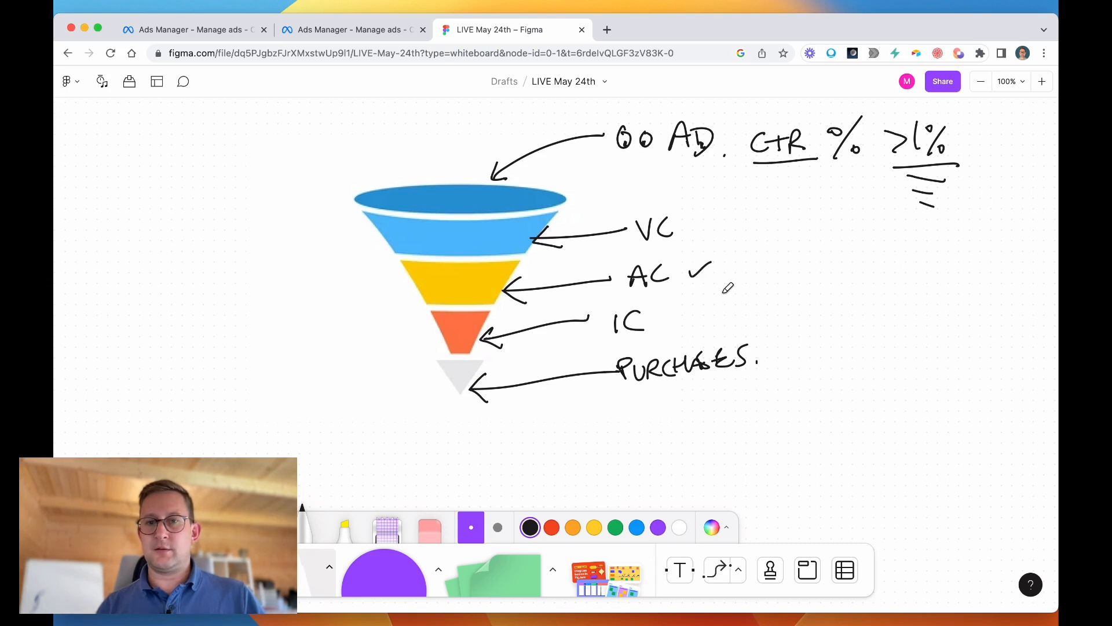
pyautogui.moveTo(766, 347); pyautogui.dragTo(788, 336)
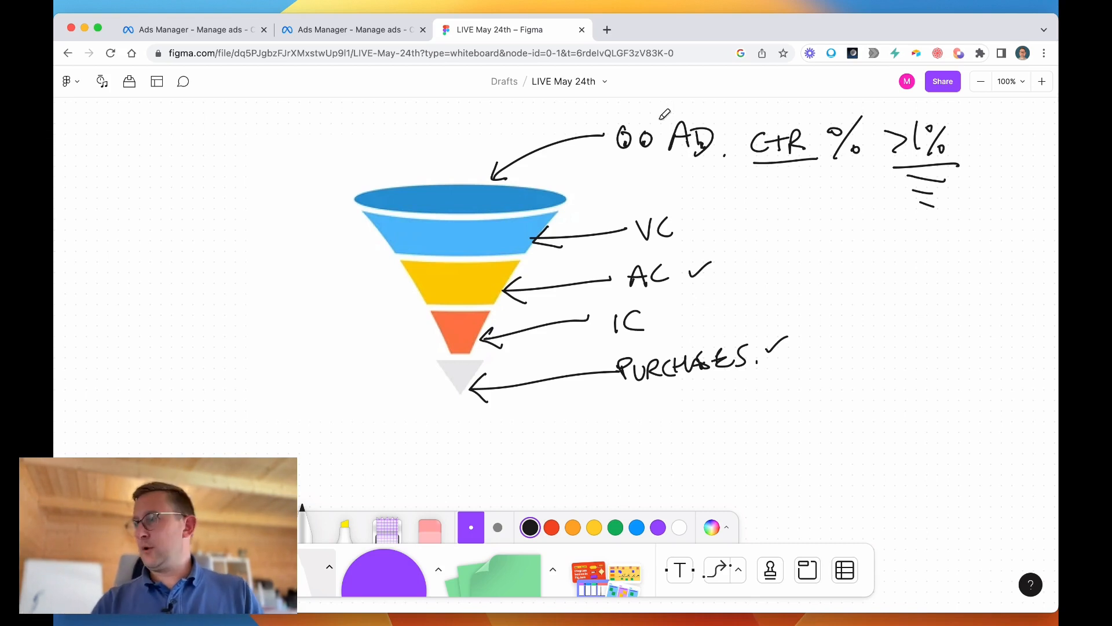
# Switch to the Ads Manager campaigns page and open column customisation for the campaigns table.
pyautogui.click(343, 31)
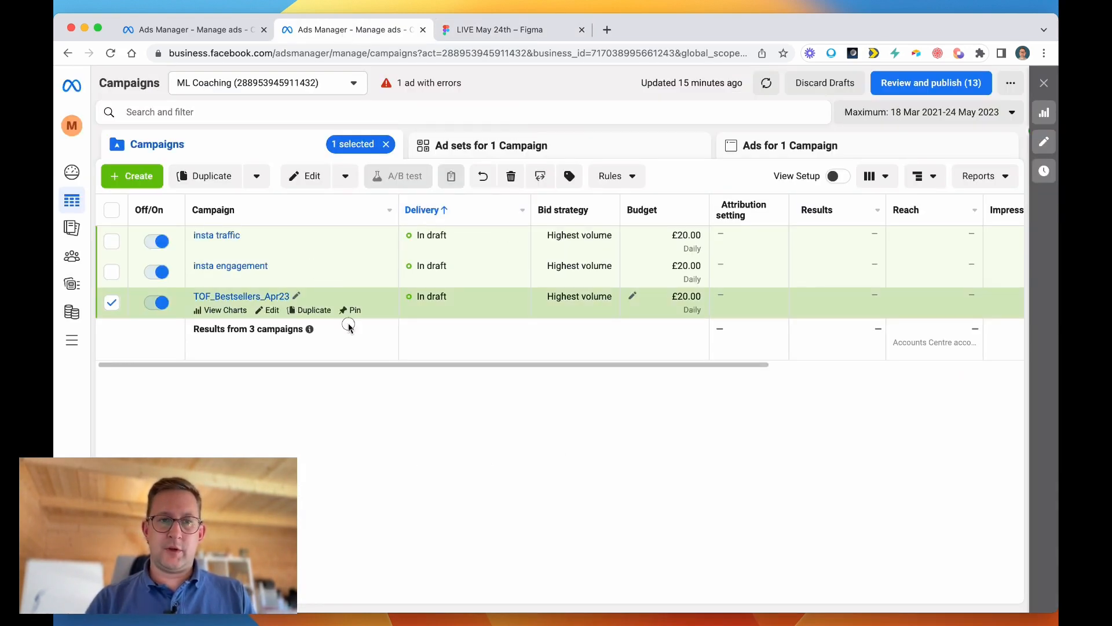
pyautogui.click(349, 385)
pyautogui.click(348, 388)
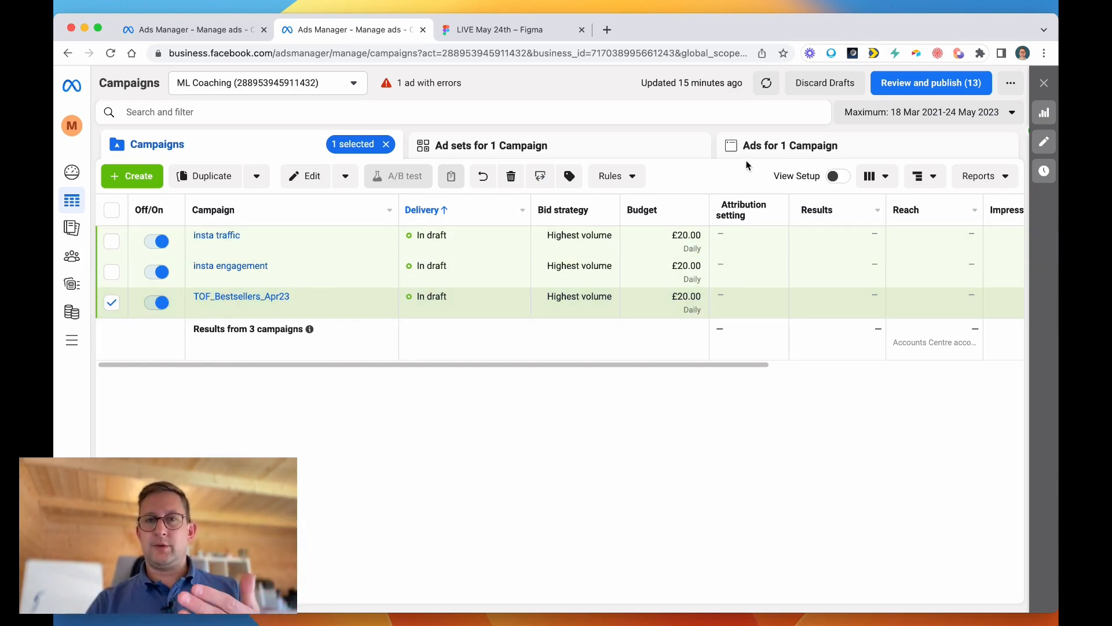
pyautogui.click(887, 178)
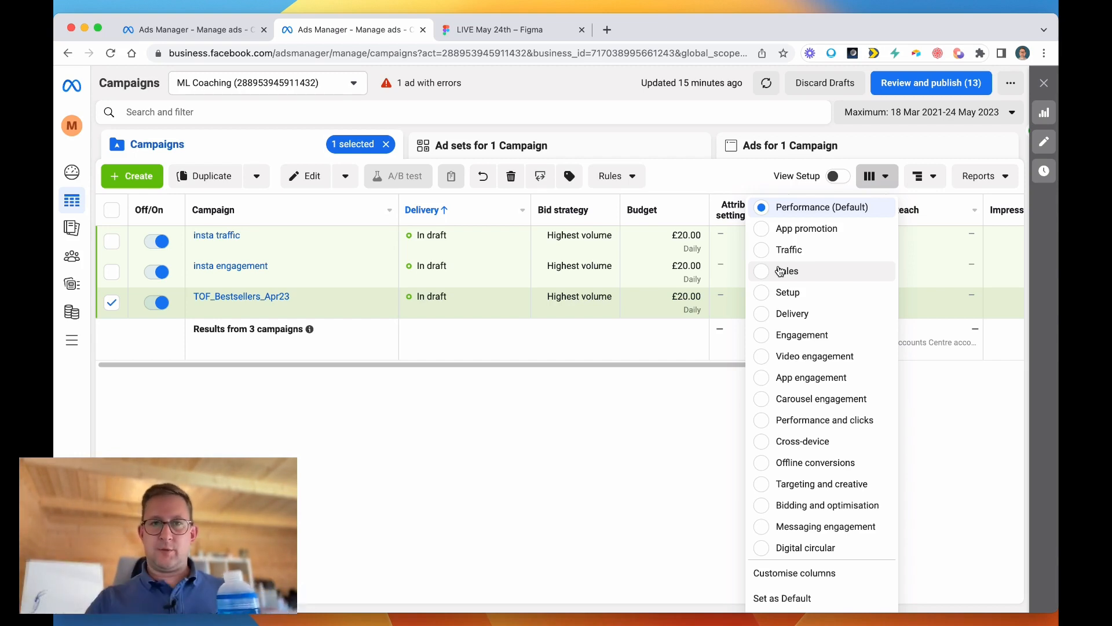
pyautogui.click(550, 36)
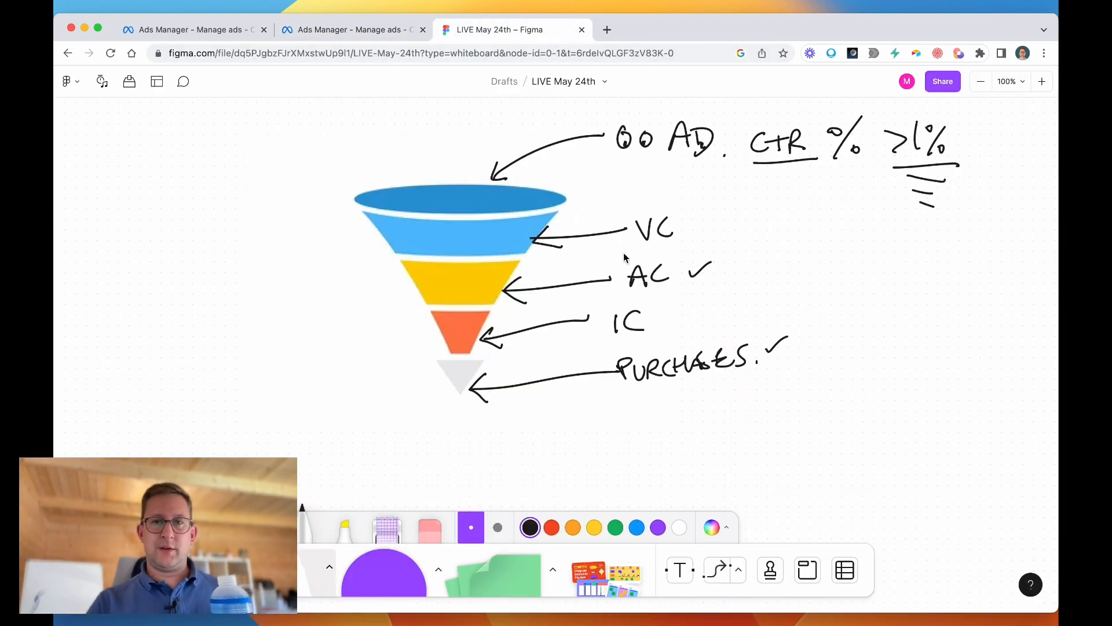
pyautogui.click(350, 29)
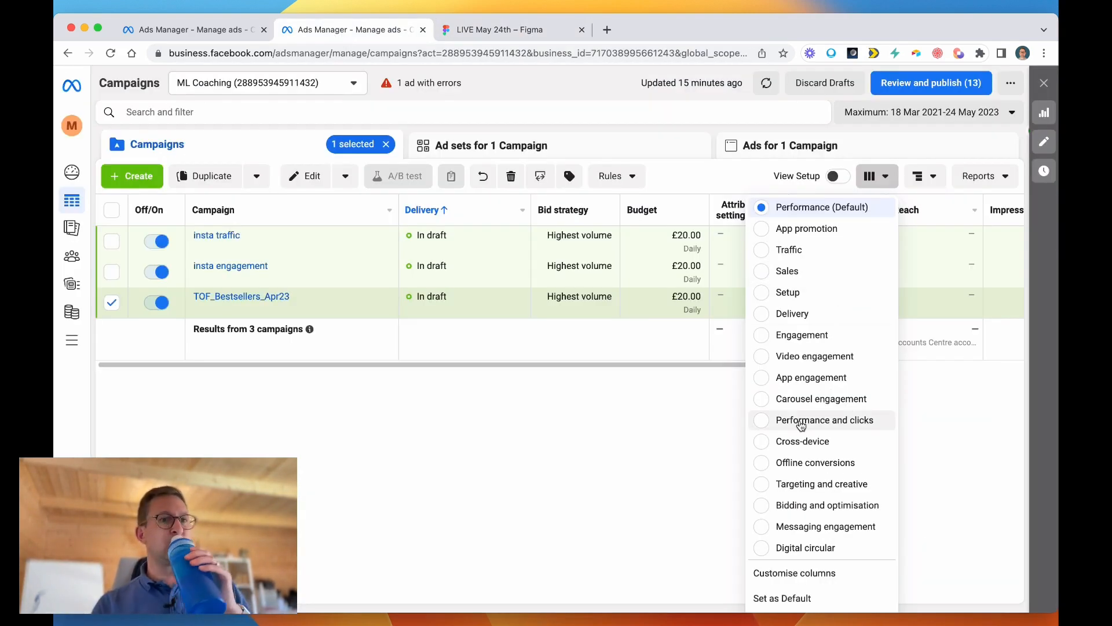
pyautogui.scroll(-2, 822, 435)
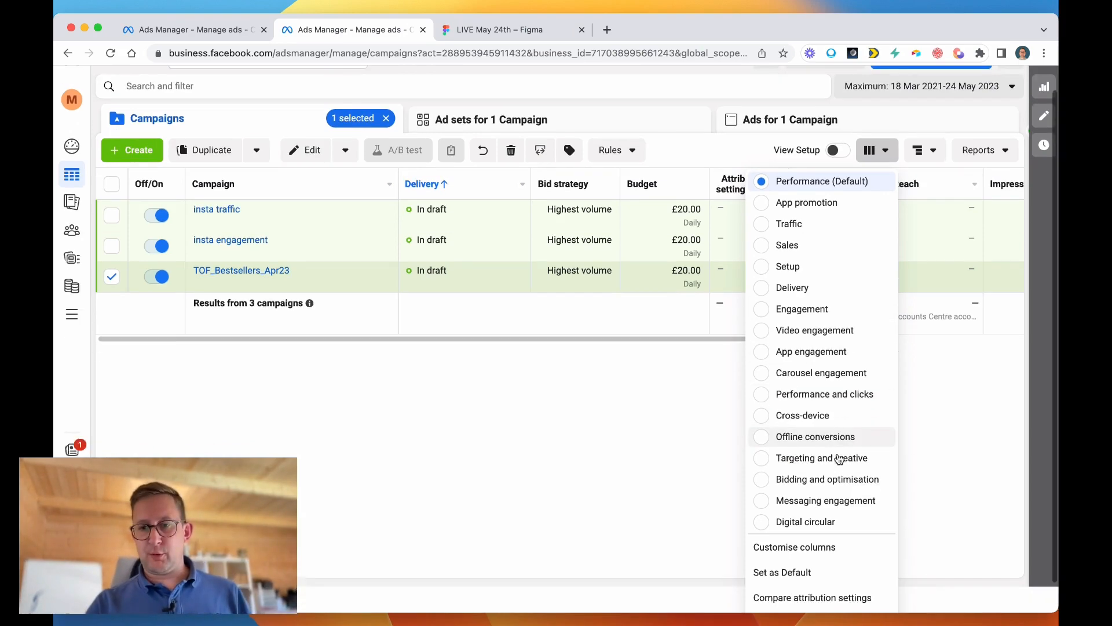
pyautogui.click(820, 514)
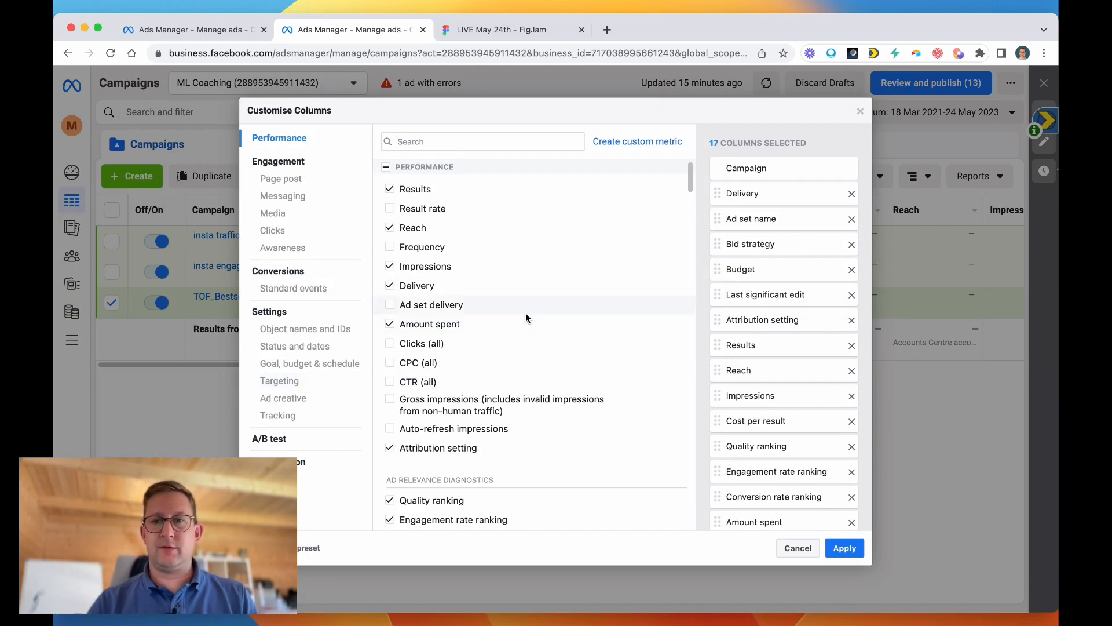
# Remove Cost per result from the selected columns and add it back at the end of the list.
pyautogui.moveTo(481, 306)
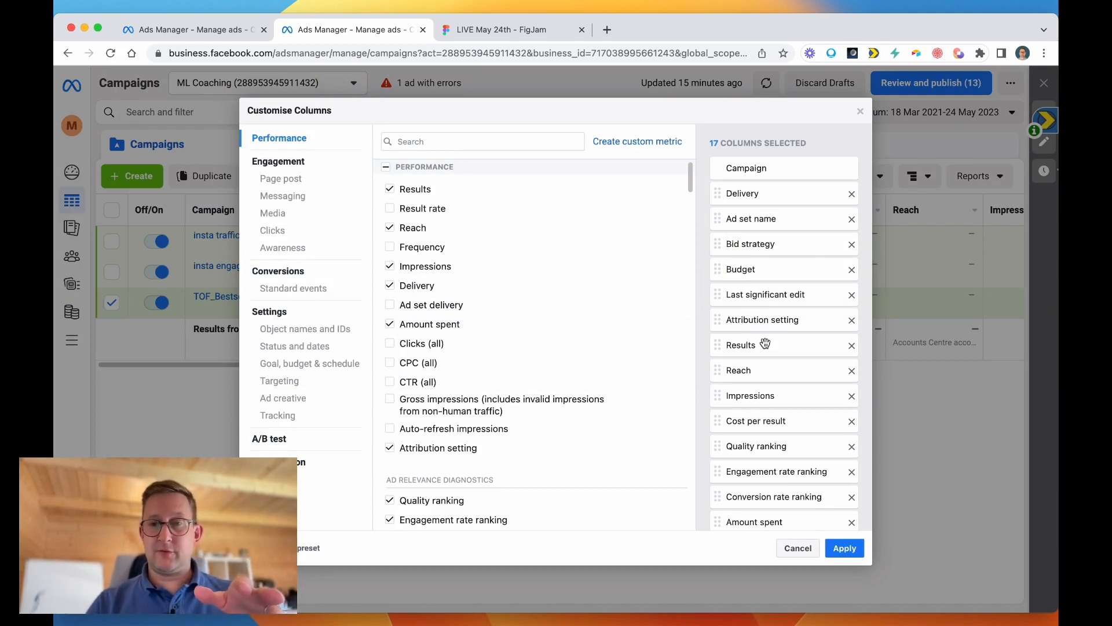
pyautogui.scroll(-3, 765, 344)
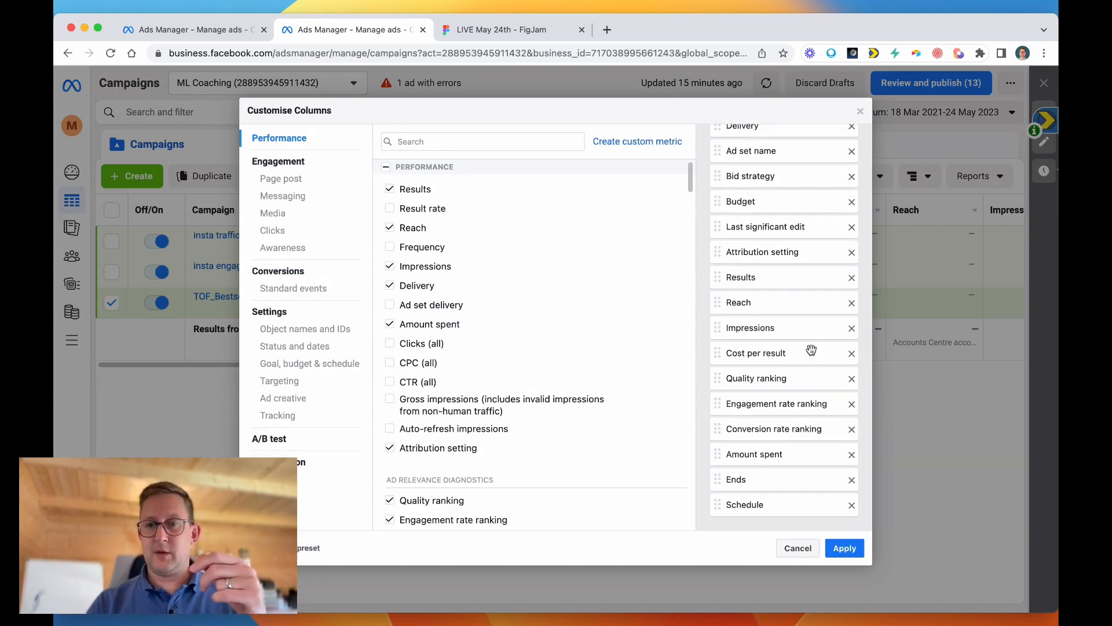
pyautogui.click(852, 353)
pyautogui.scroll(-5, 526, 371)
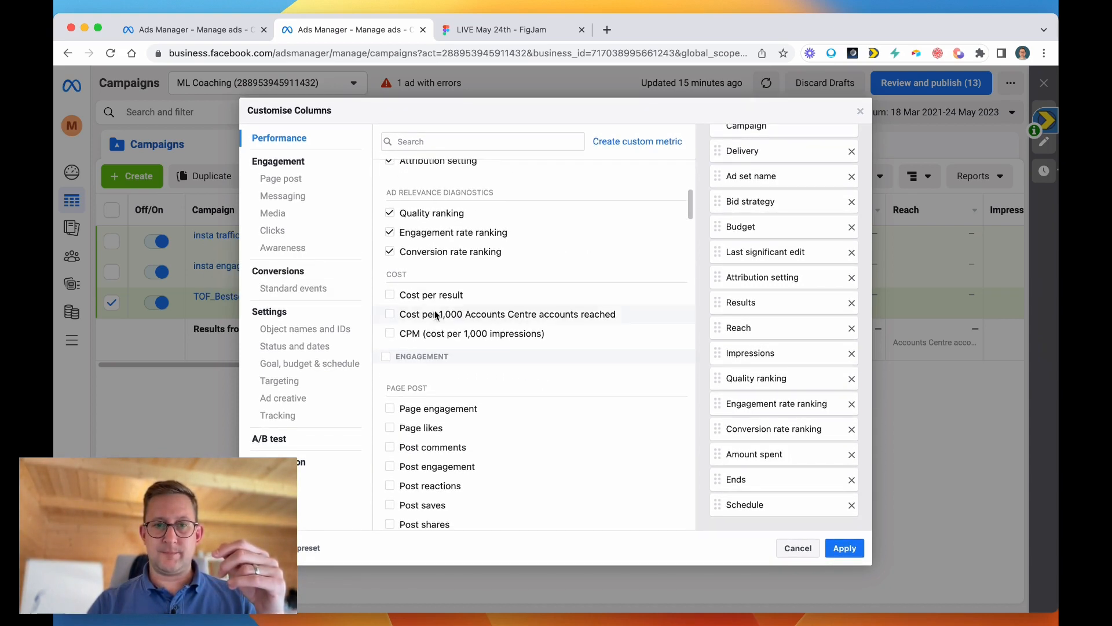
pyautogui.click(389, 294)
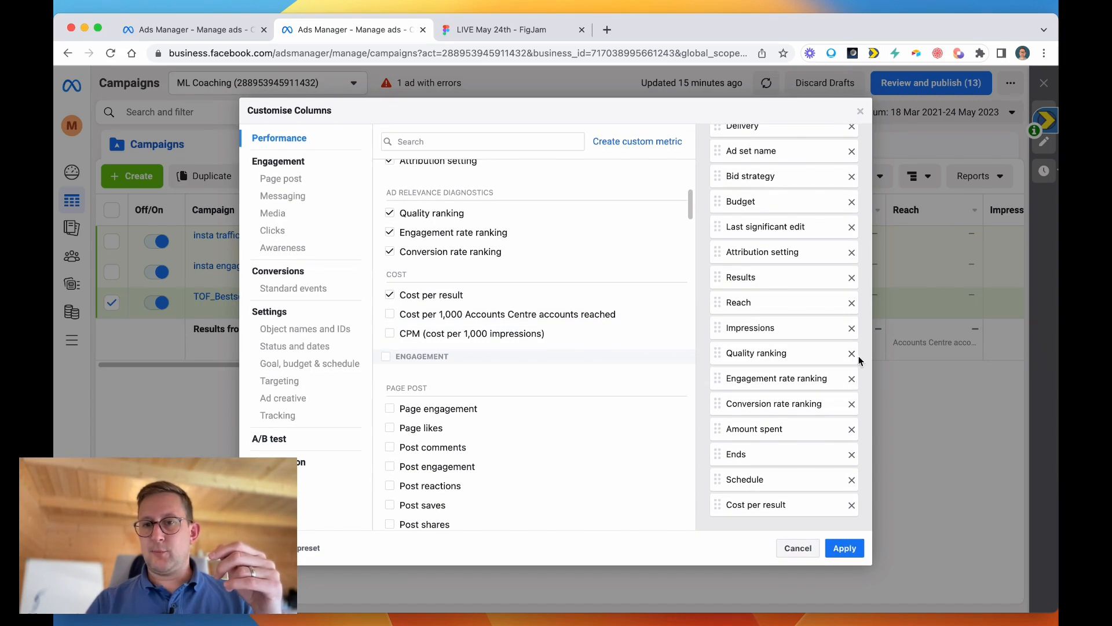
# Remove the Quality ranking, Engagement rate ranking and Conversion rate ranking columns from the selection.
pyautogui.click(852, 351)
pyautogui.click(851, 378)
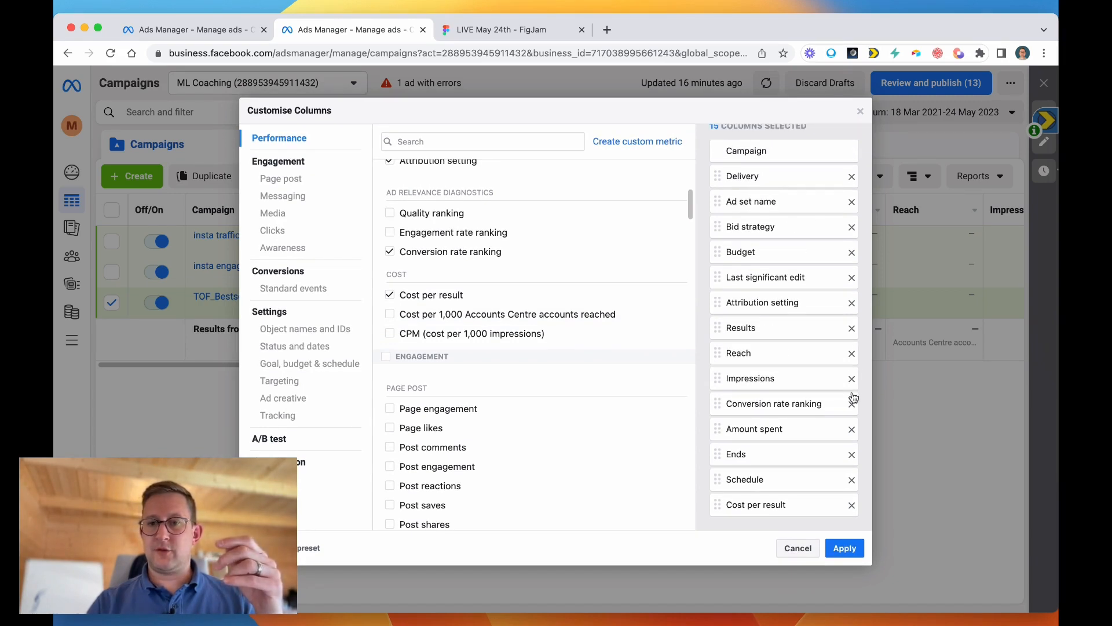
pyautogui.click(852, 404)
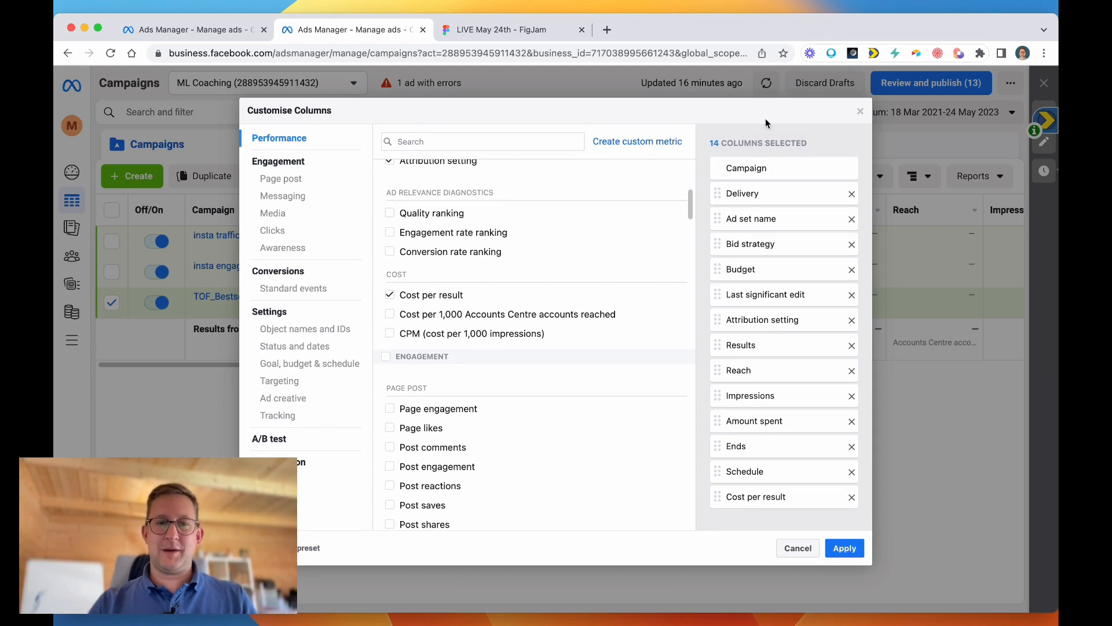
# Add the CPM (cost per 1,000 impressions) and Frequency metrics to the selected columns.
pyautogui.click(390, 334)
pyautogui.scroll(-1, 774, 407)
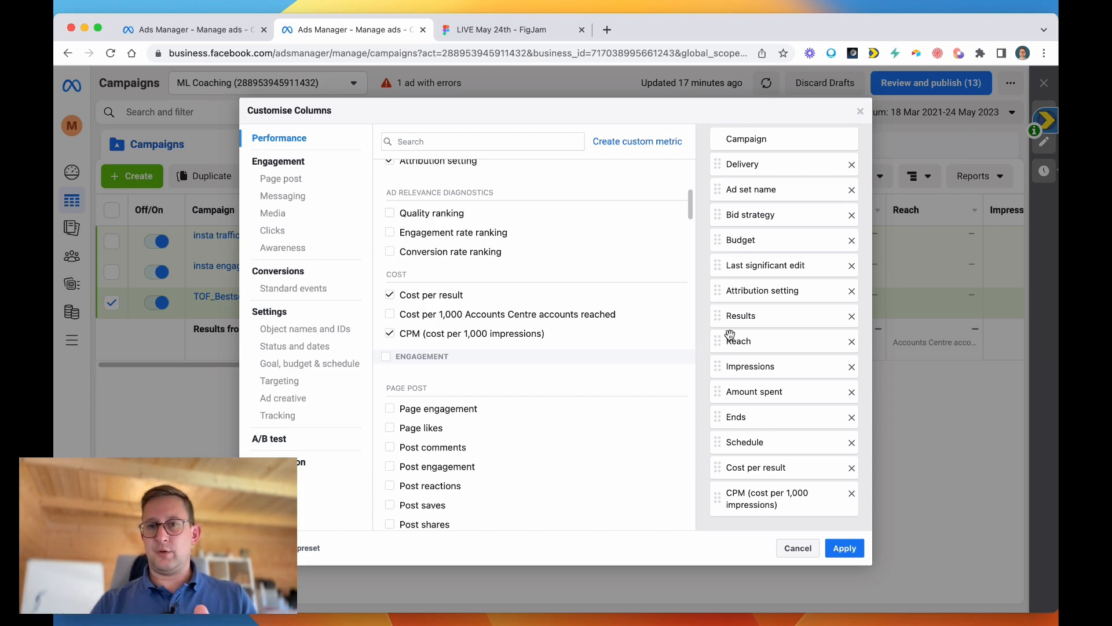
pyautogui.scroll(1, 729, 335)
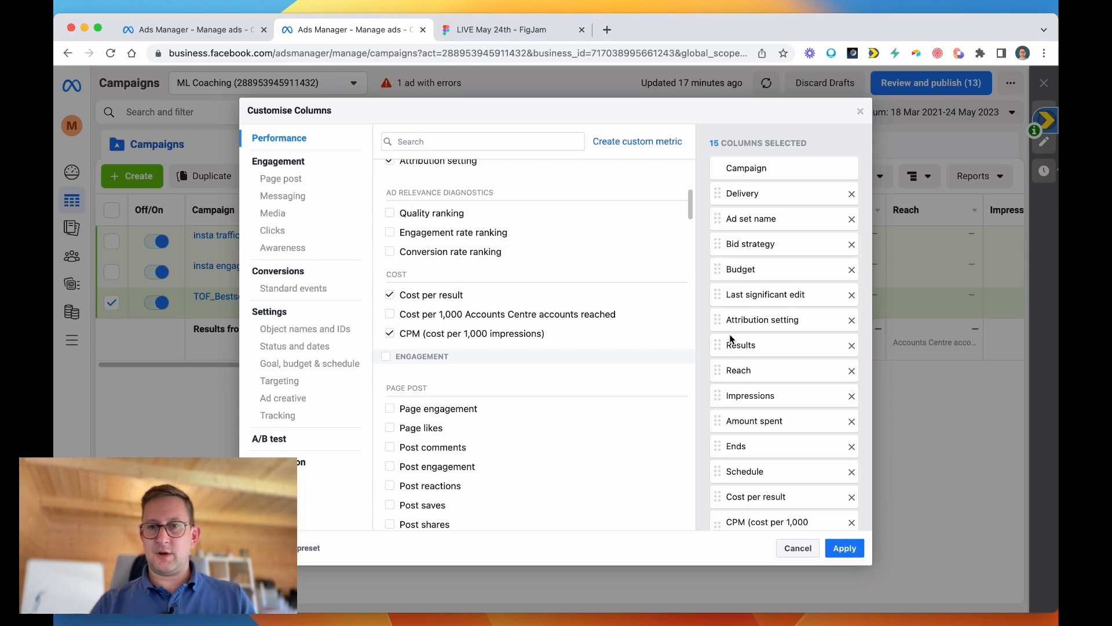
pyautogui.scroll(-1, 729, 334)
pyautogui.scroll(1, 728, 334)
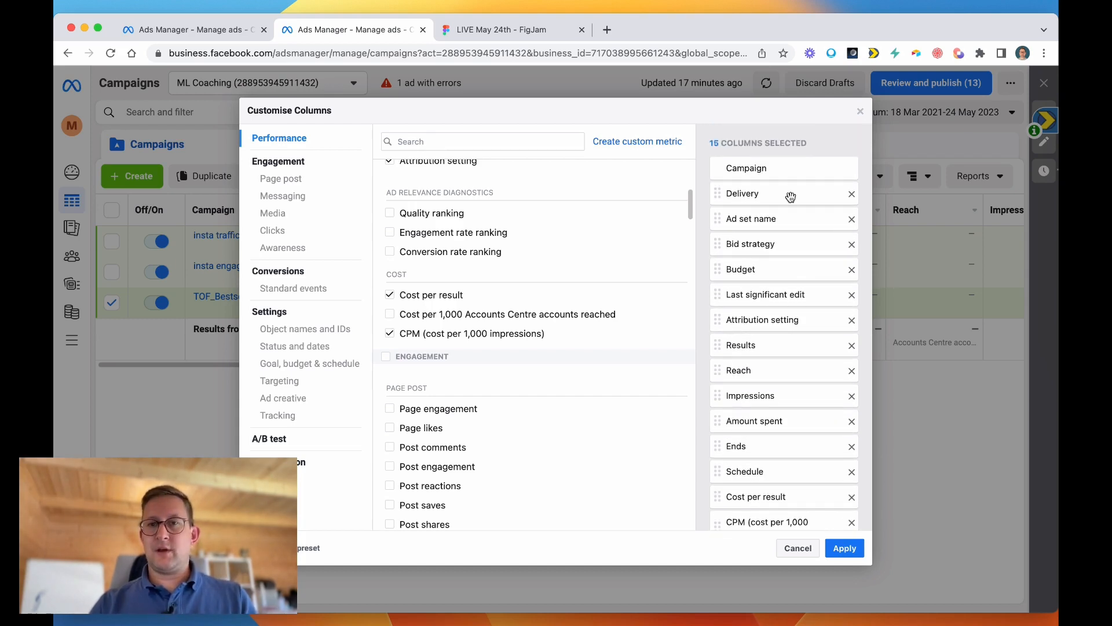
pyautogui.scroll(5, 529, 255)
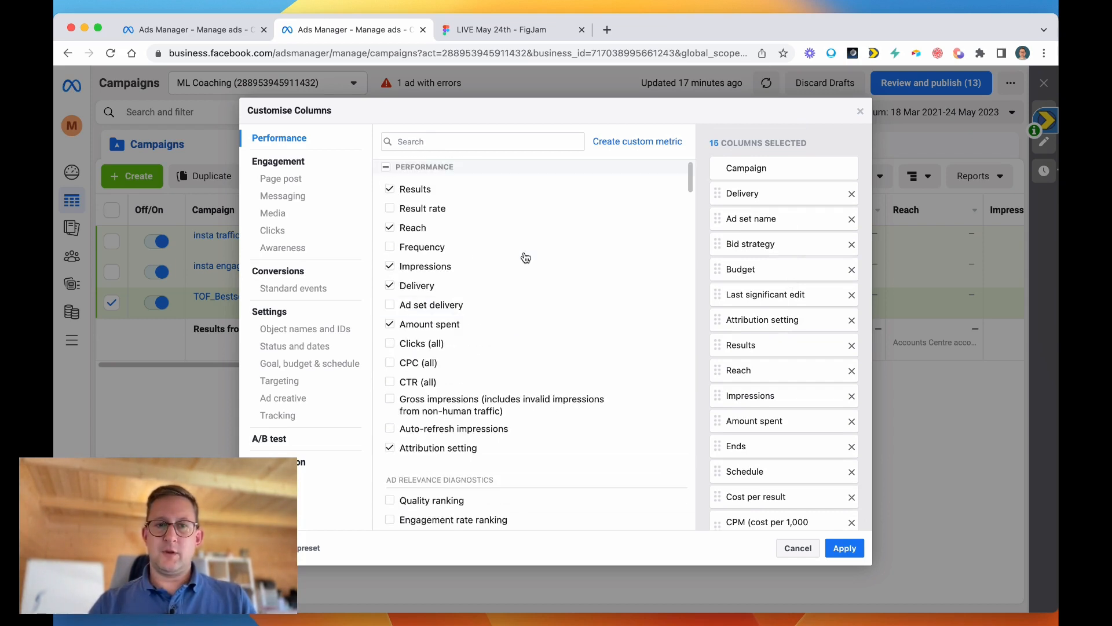
pyautogui.click(389, 247)
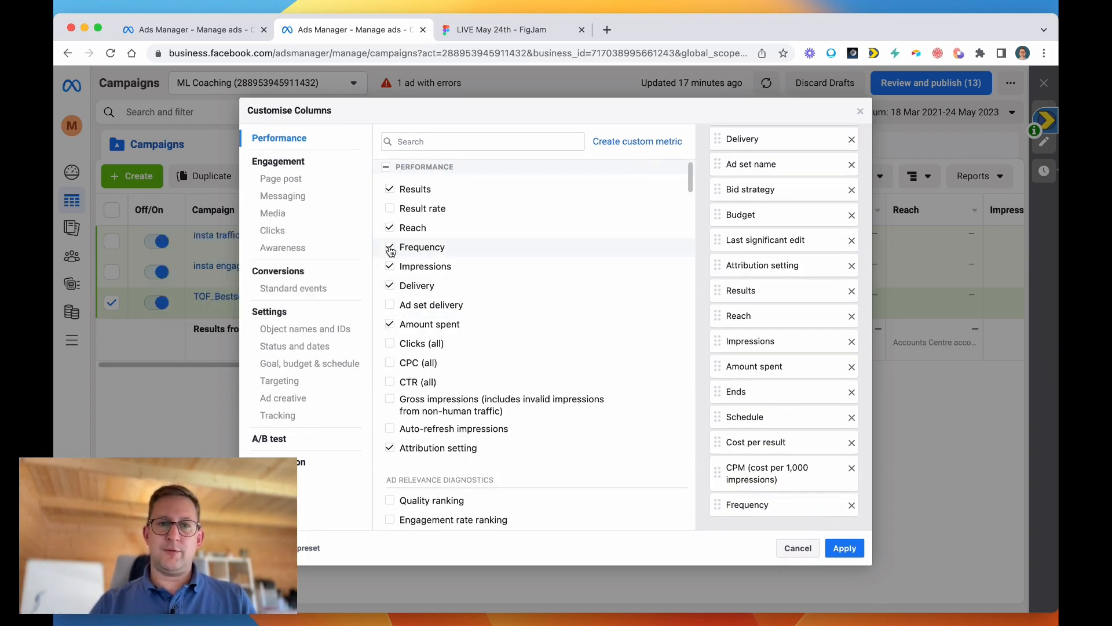
# Search the metrics for "view" and add the total and cost of Content views to the selected columns.
pyautogui.moveTo(391, 251)
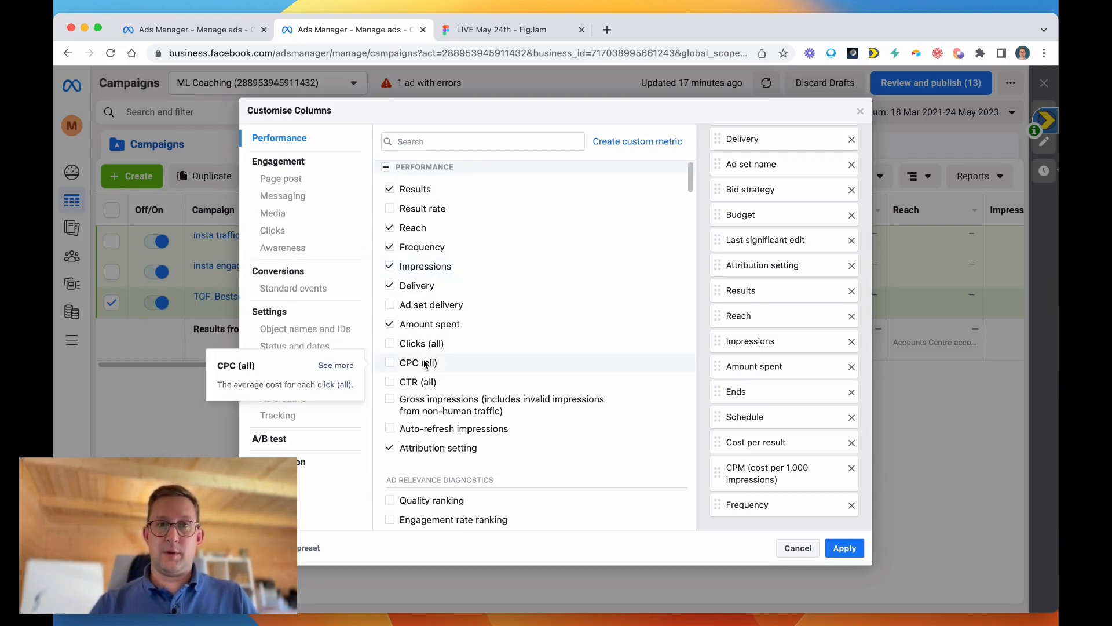
pyautogui.scroll(-10, 463, 336)
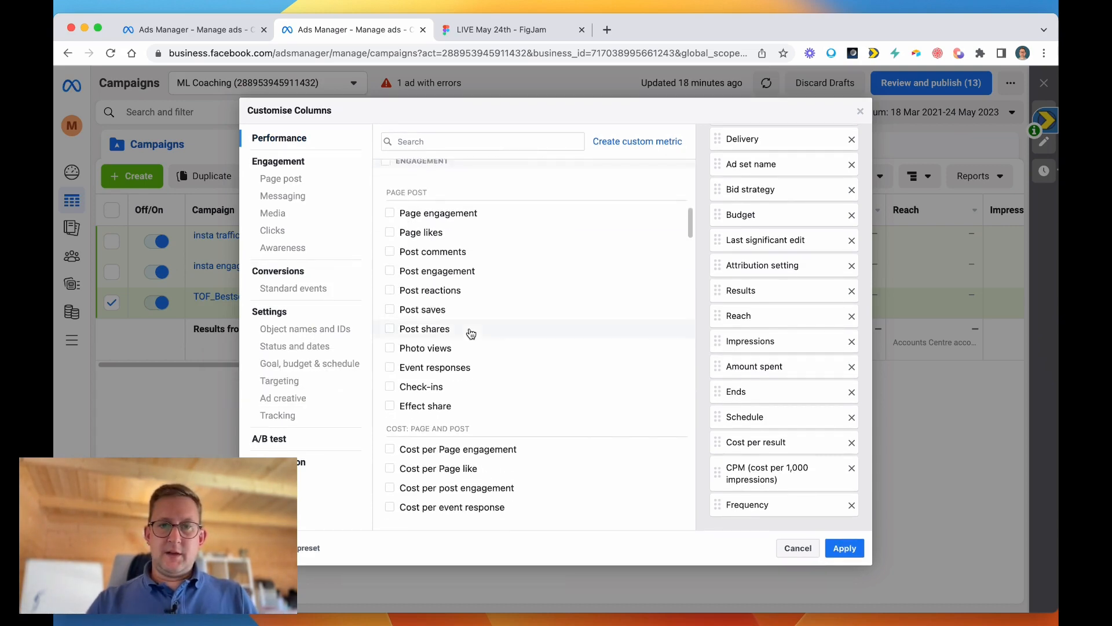
pyautogui.scroll(-5, 470, 332)
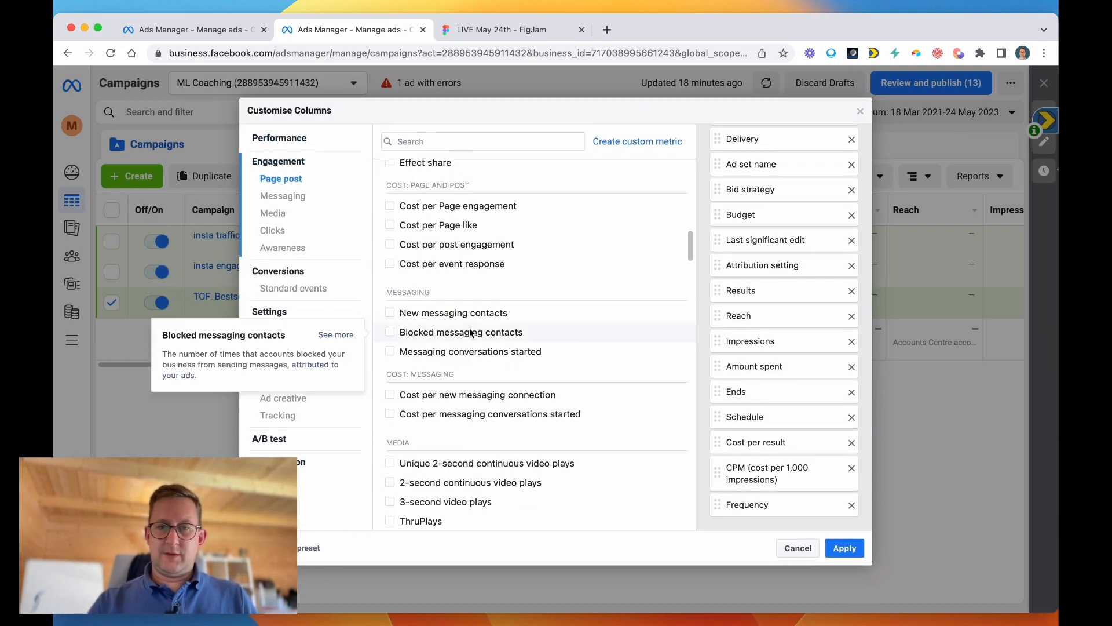
pyautogui.scroll(8, 470, 332)
pyautogui.click(431, 144)
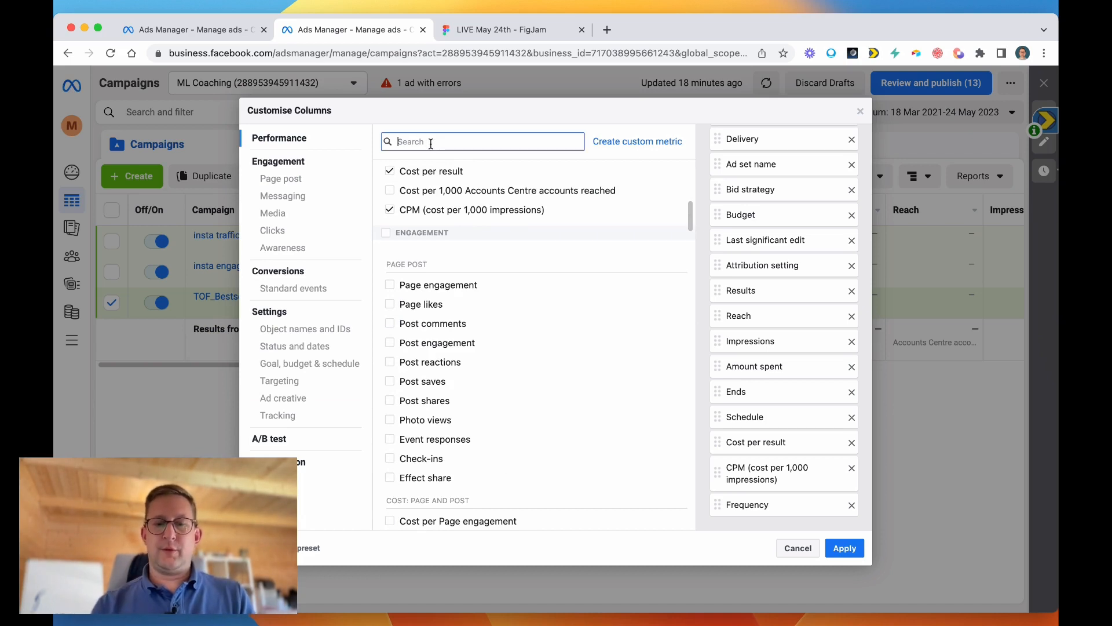
pyautogui.write('view')
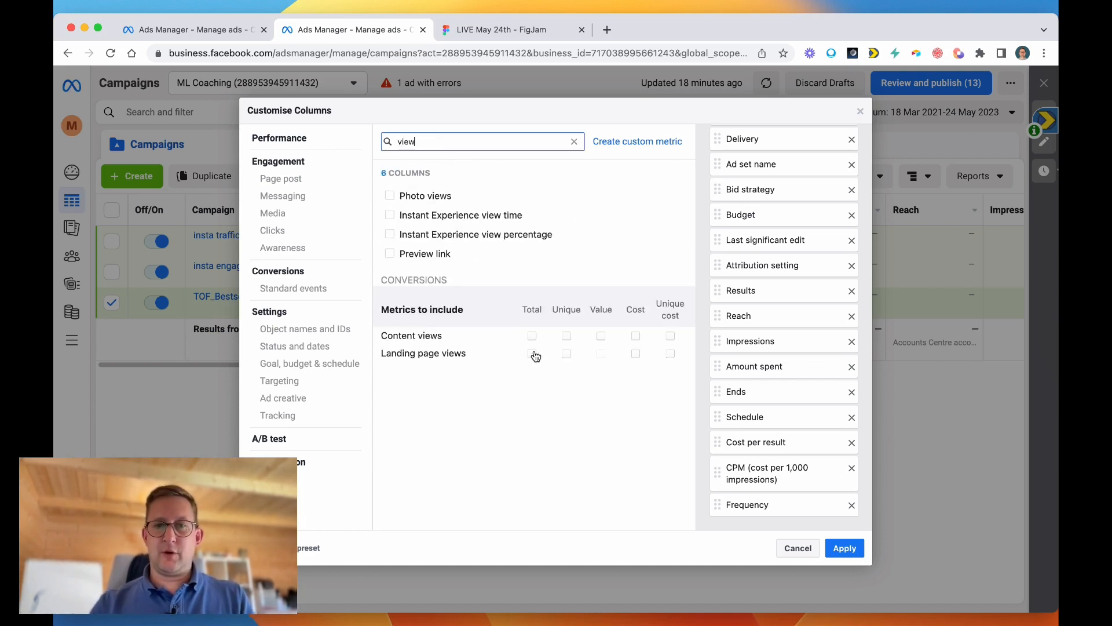
pyautogui.click(531, 337)
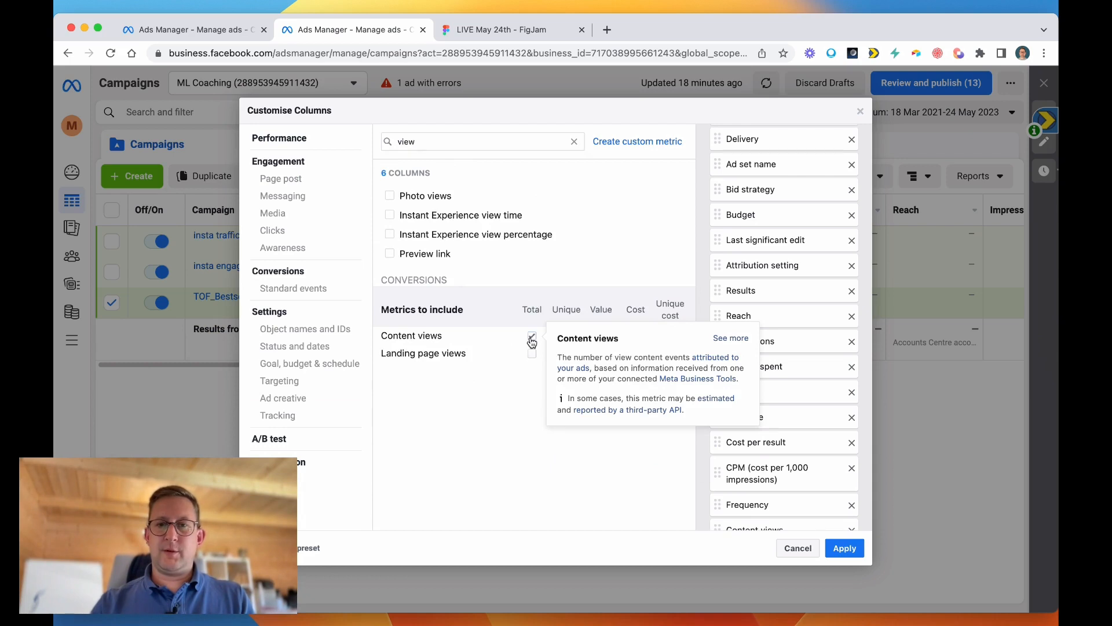
pyautogui.click(635, 336)
# Exclude the mobile app, offline and Meta breakdowns from the Content views column.
pyautogui.scroll(-4, 802, 362)
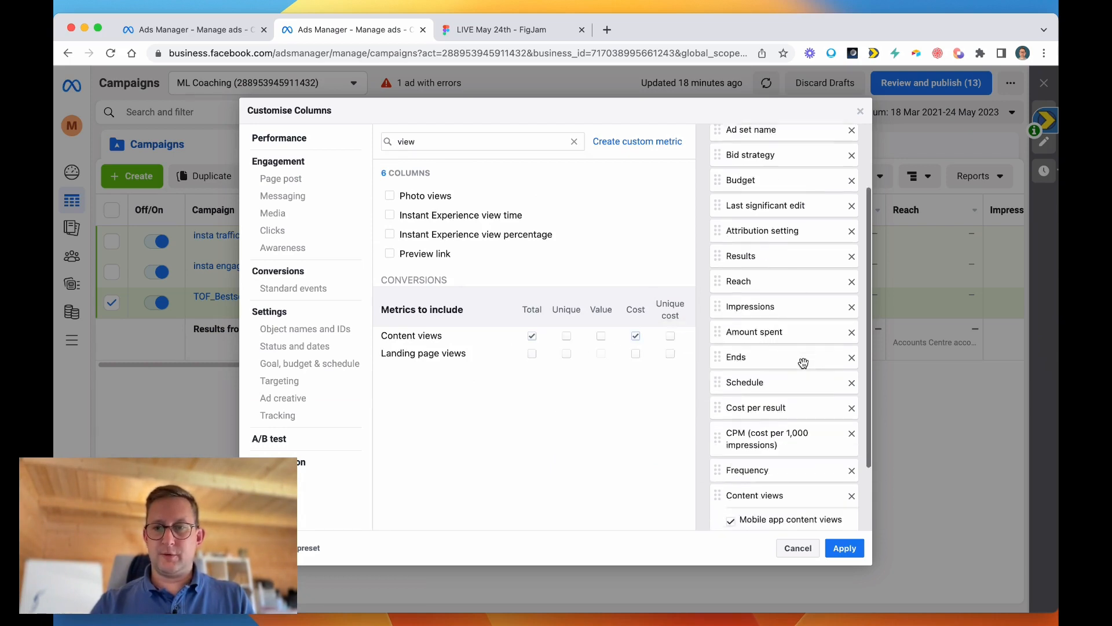
pyautogui.click(731, 433)
pyautogui.click(730, 458)
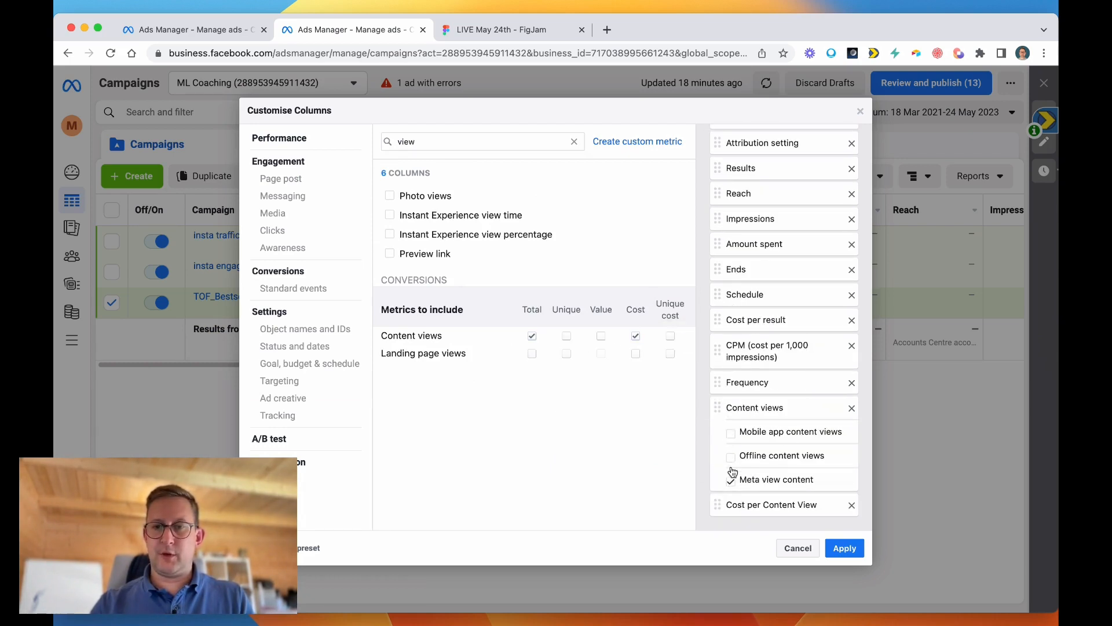
pyautogui.click(731, 482)
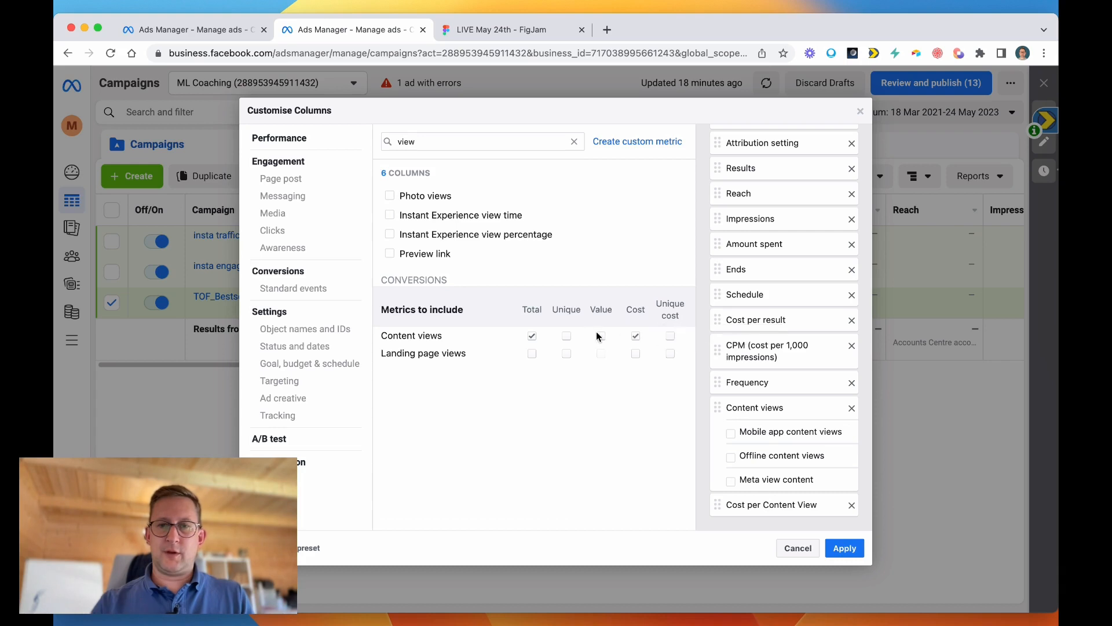
# Add the total and cost of Adds to cart, excluding its mobile app, offline and Meta breakdowns.
pyautogui.doubleClick(428, 141)
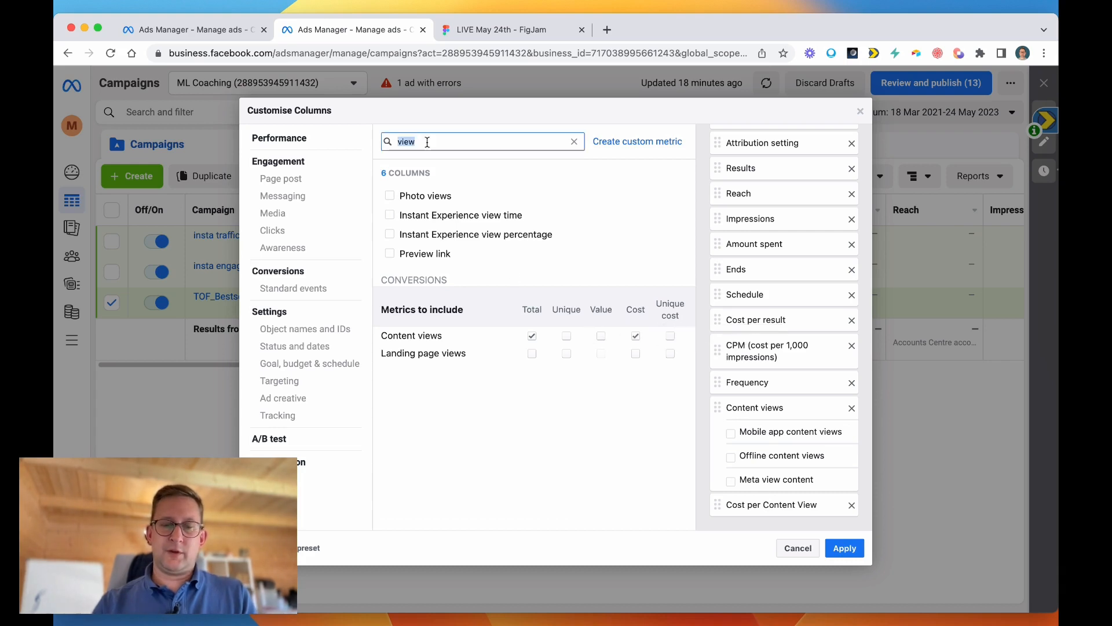
pyautogui.write('add to')
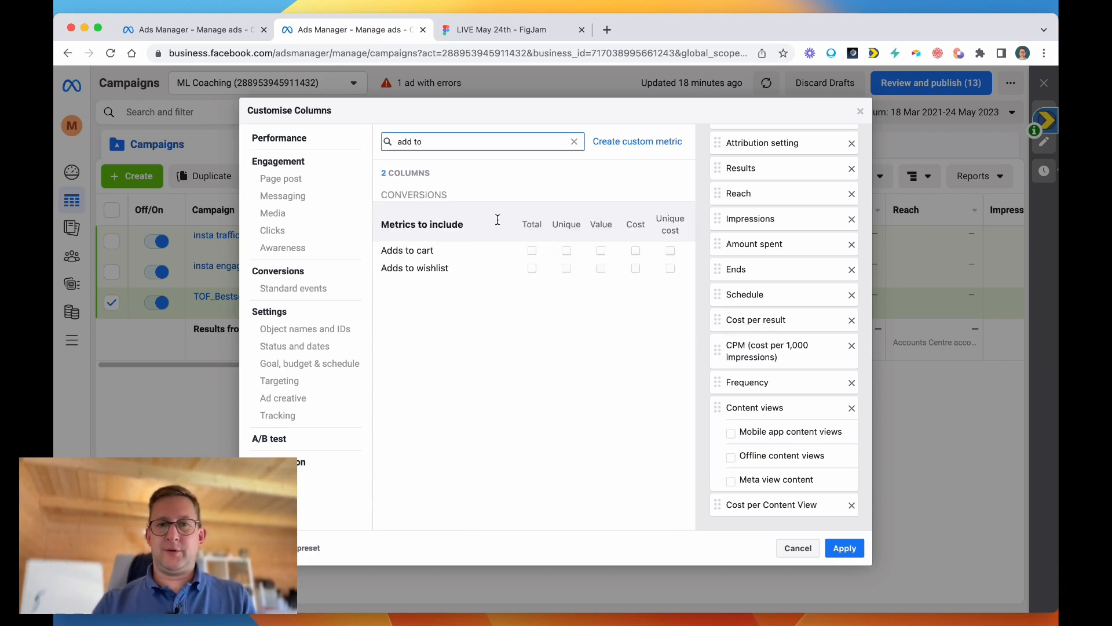
pyautogui.click(530, 252)
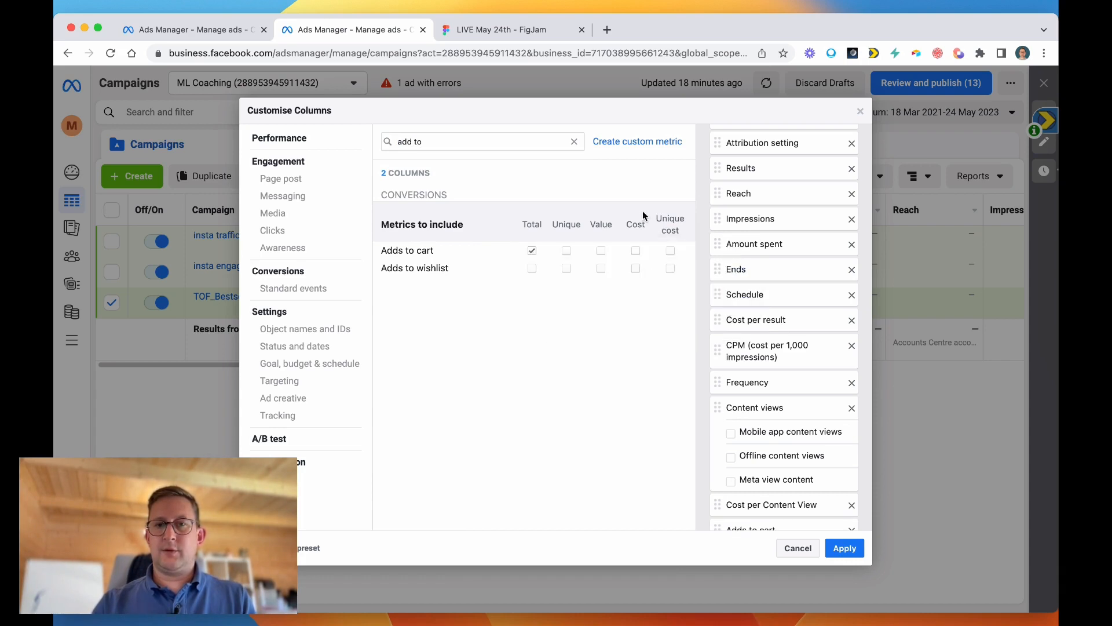
pyautogui.scroll(-3, 776, 371)
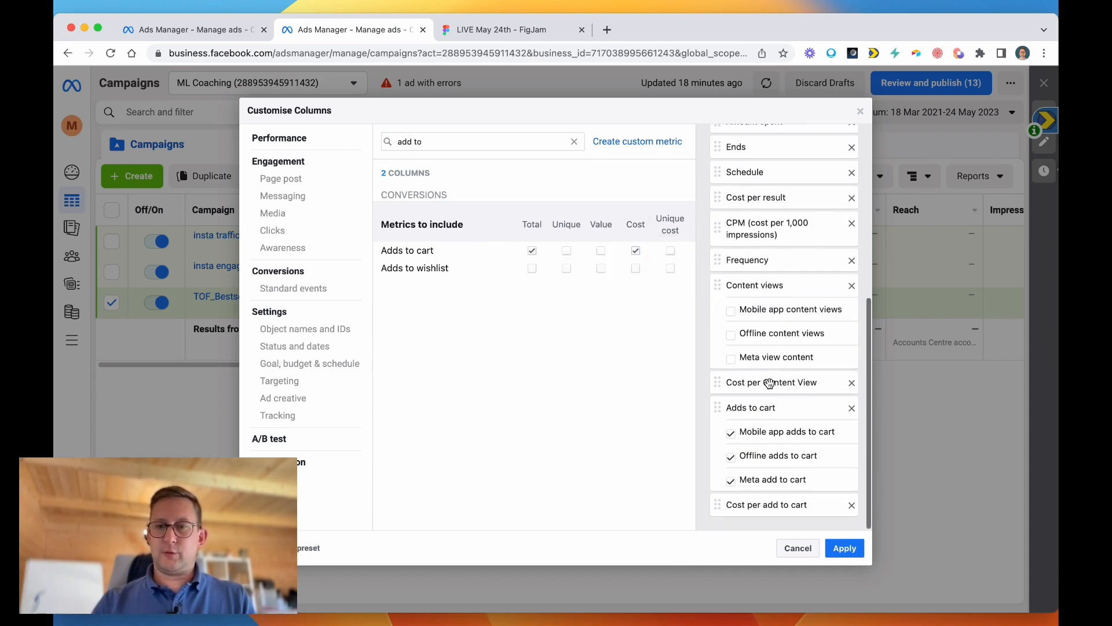
pyautogui.click(730, 432)
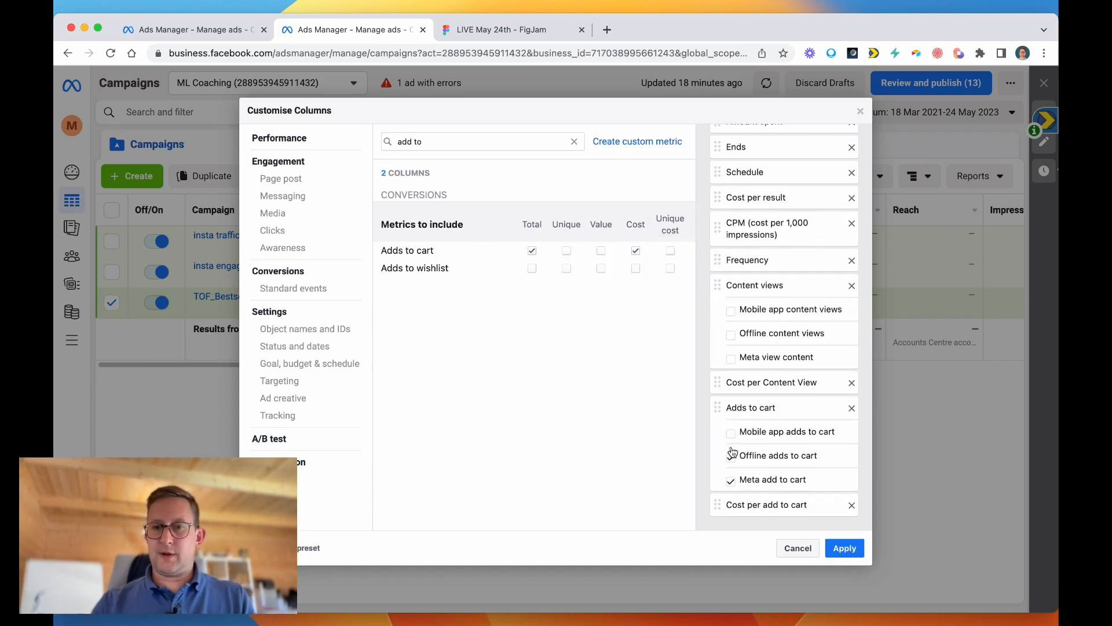
pyautogui.click(730, 480)
# Search the metrics for "initi" and add the total and cost of Checkouts initiated.
pyautogui.tripleClick(418, 141)
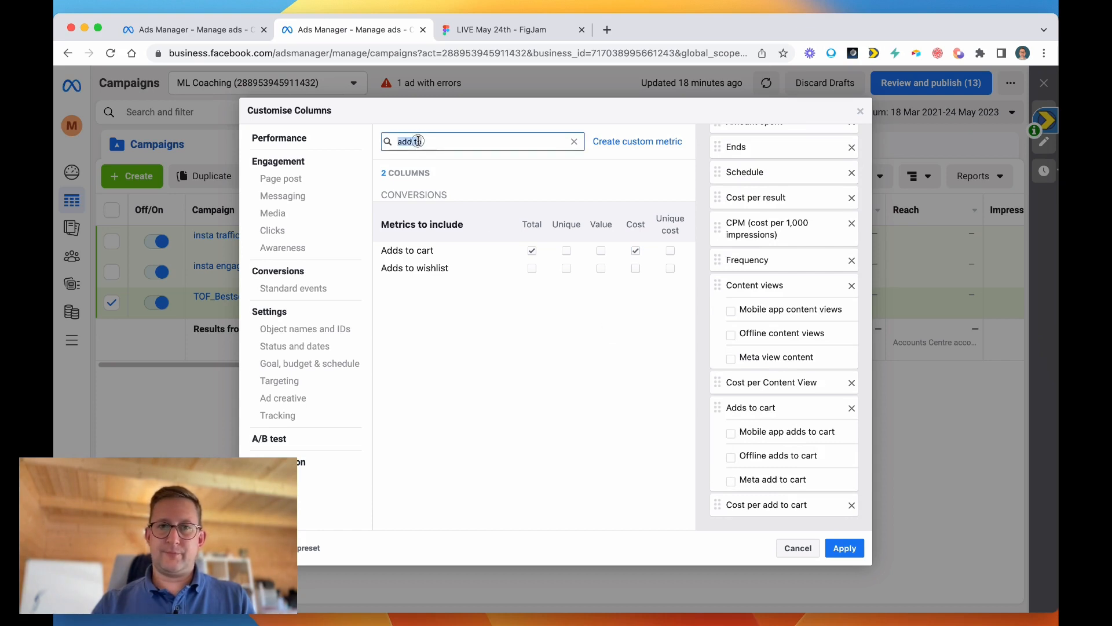
pyautogui.write('intl')
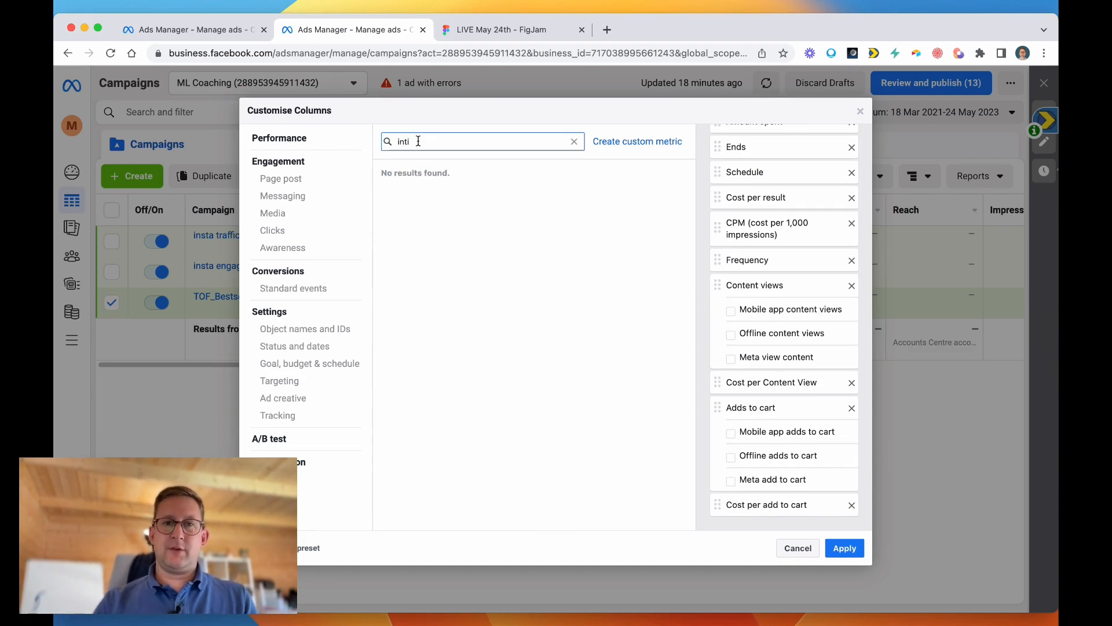
pyautogui.press('BackSpace')
pyautogui.press('BackSpace')
pyautogui.write('iti')
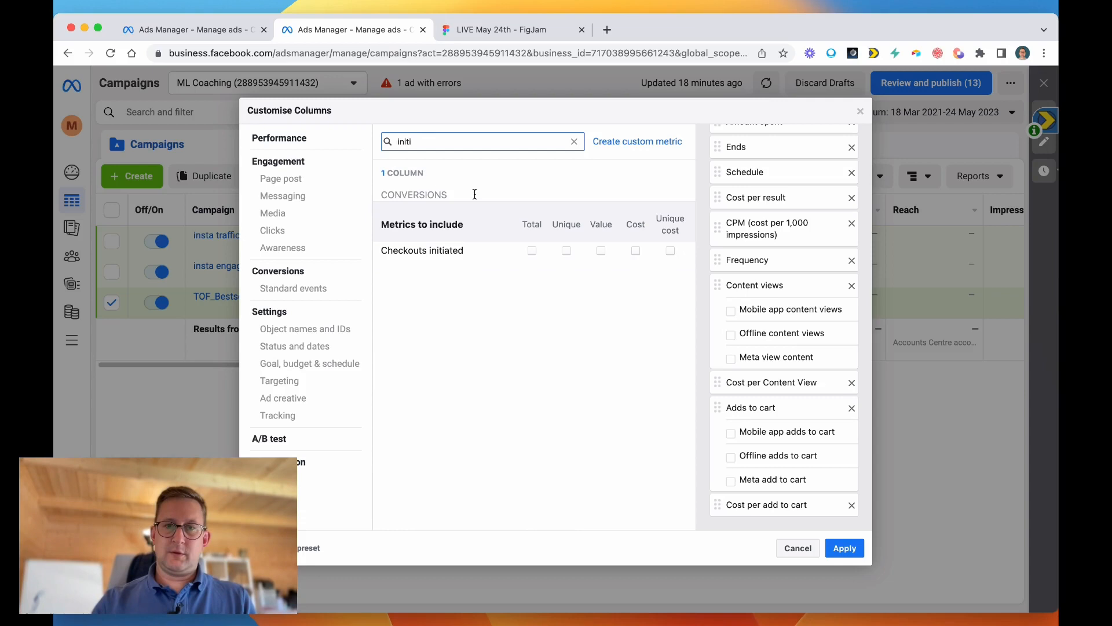
pyautogui.click(531, 253)
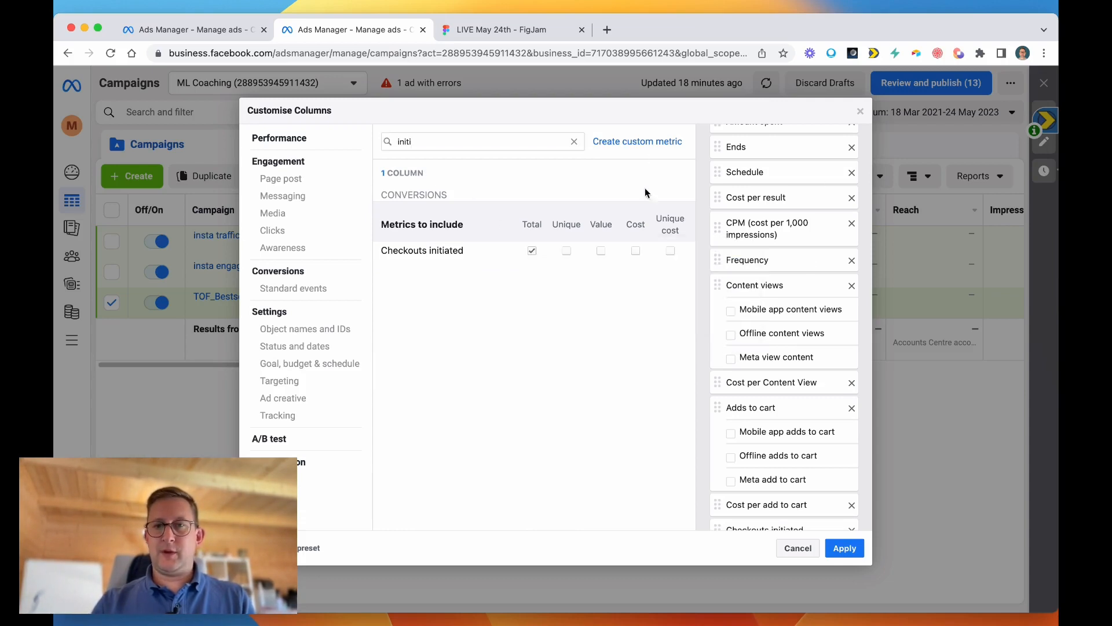
pyautogui.click(635, 251)
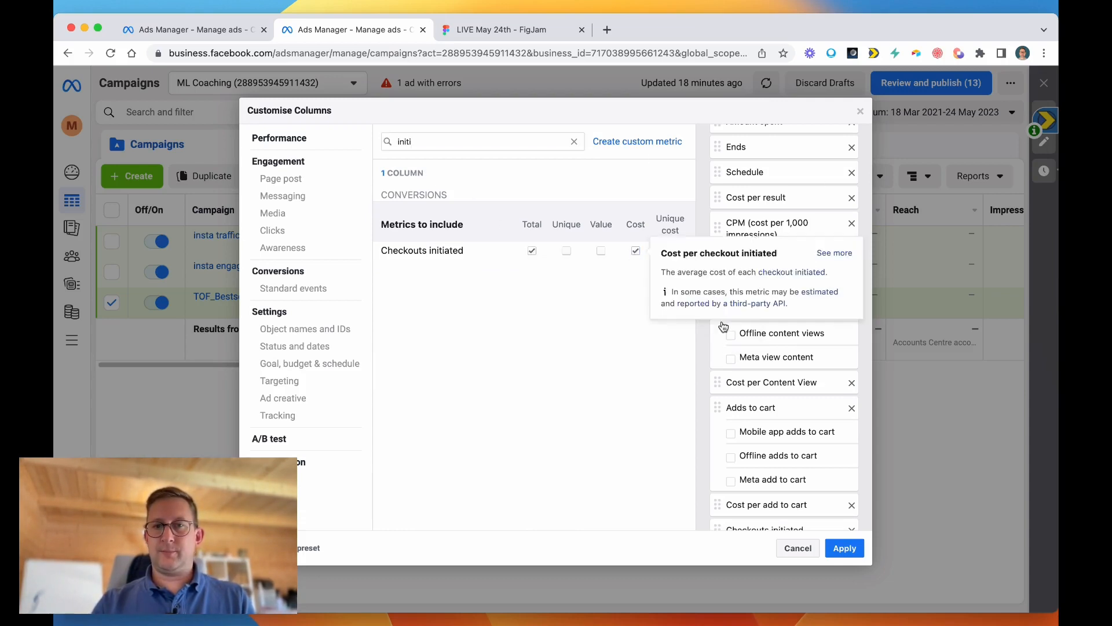
# Search the metrics for "purchase" and add the total and cost of Purchases plus total Purchase ROAS (return on ad spend).
pyautogui.doubleClick(414, 141)
pyautogui.write('purch')
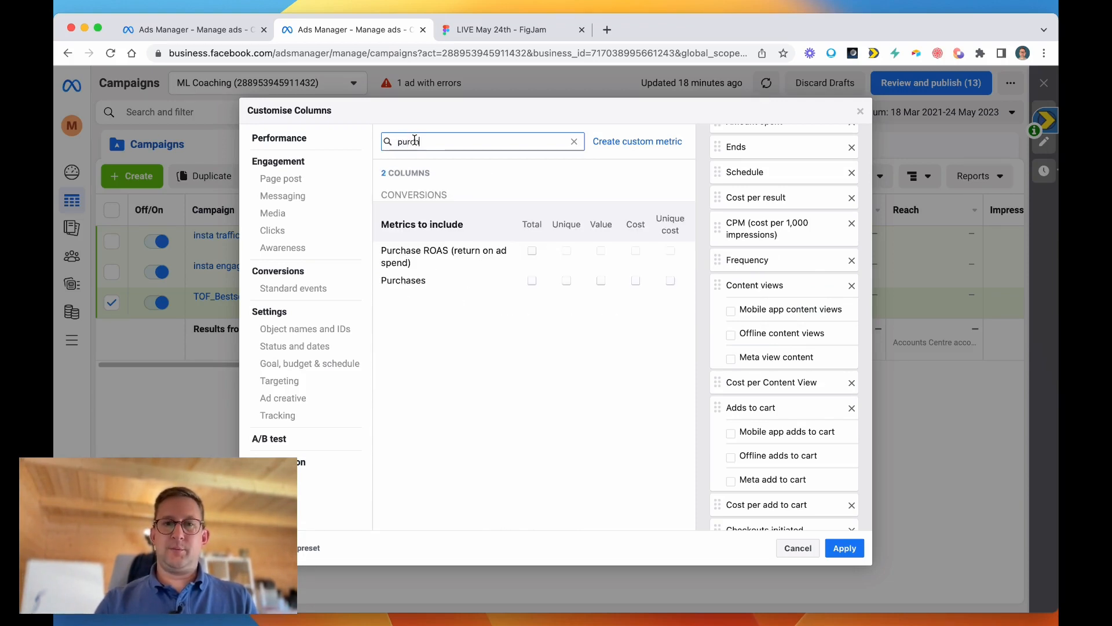
pyautogui.write('ase')
pyautogui.click(532, 280)
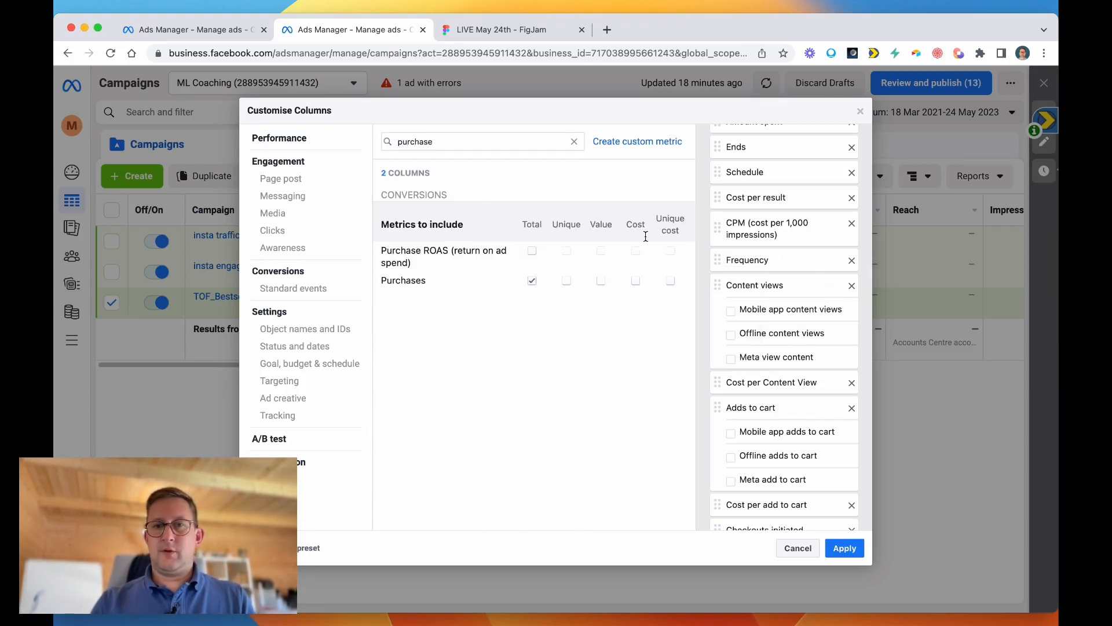
pyautogui.click(636, 281)
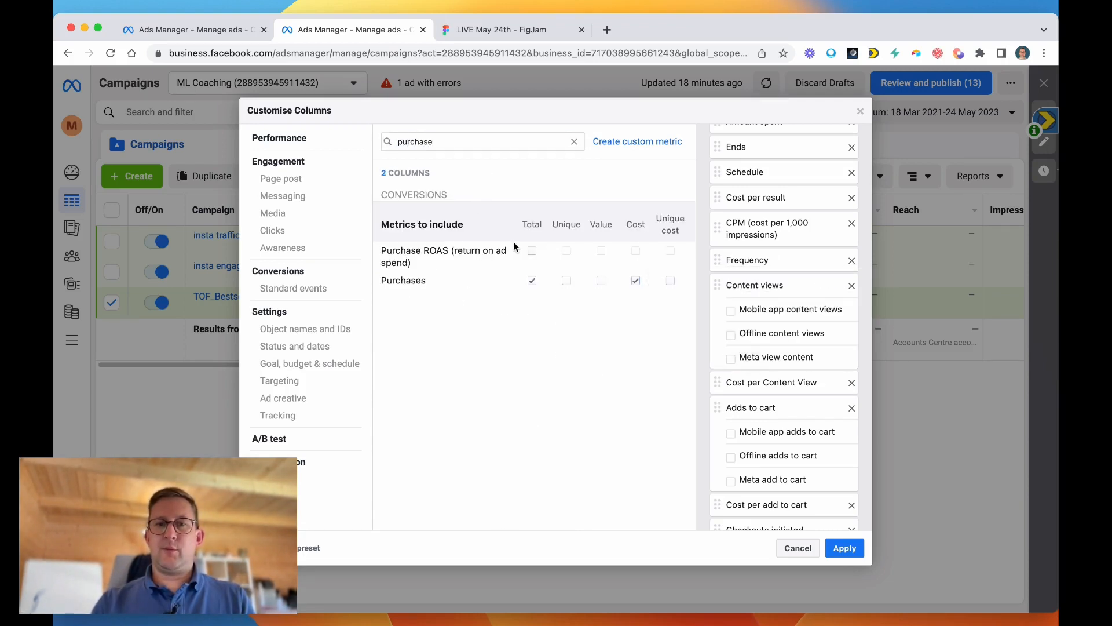
pyautogui.click(532, 251)
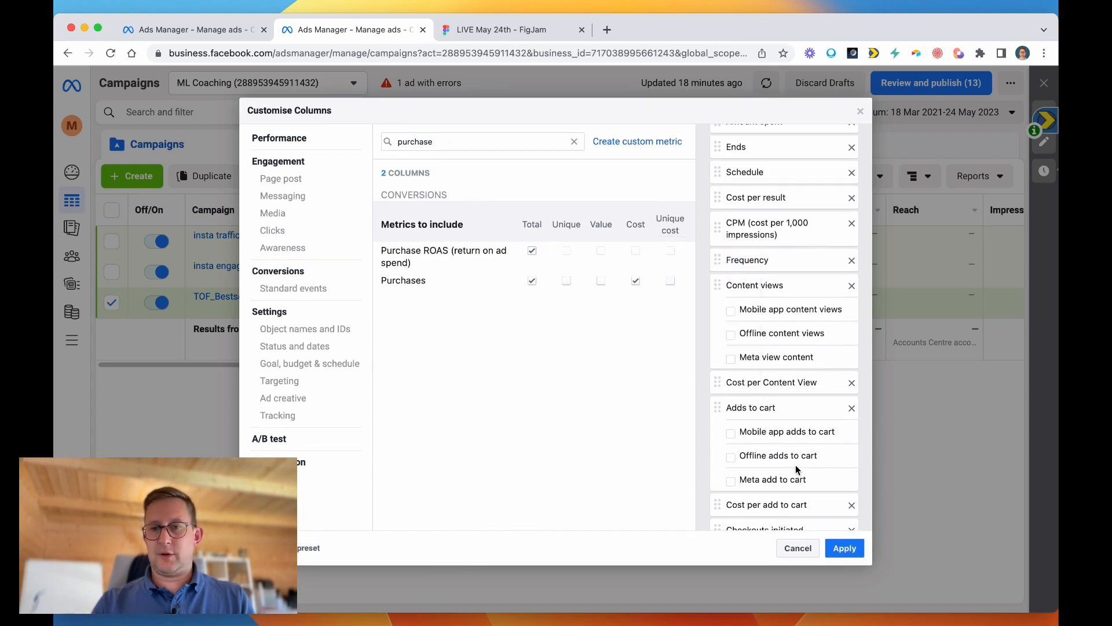
# Exclude the mobile app, offline and Meta breakdowns from the Checkouts initiated and Purchases columns.
pyautogui.scroll(-5, 795, 464)
pyautogui.click(730, 209)
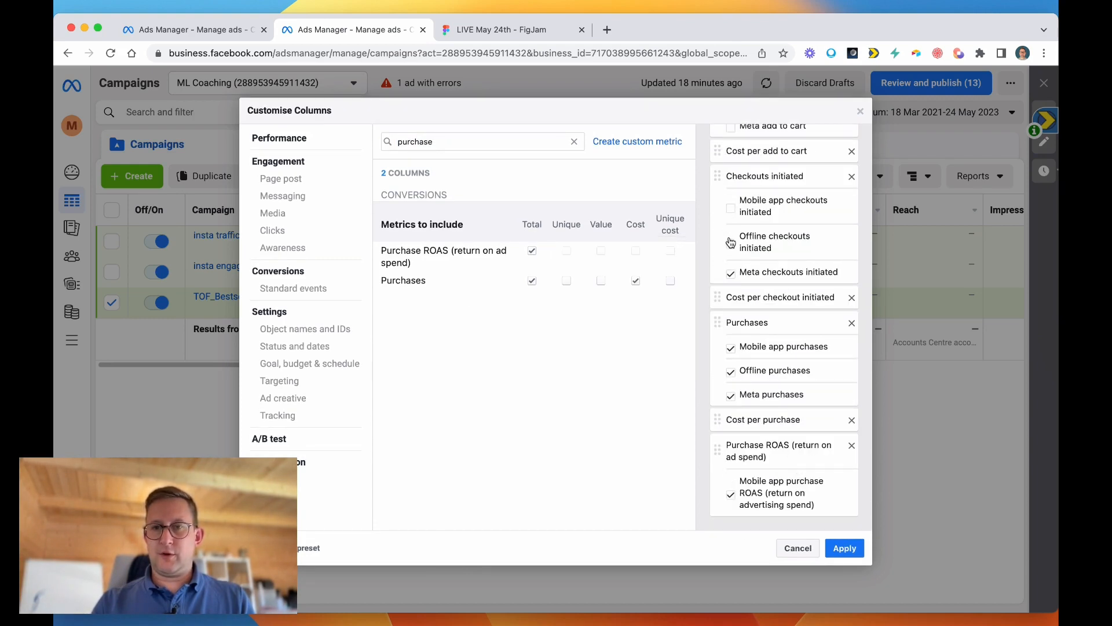
pyautogui.click(731, 244)
pyautogui.click(732, 273)
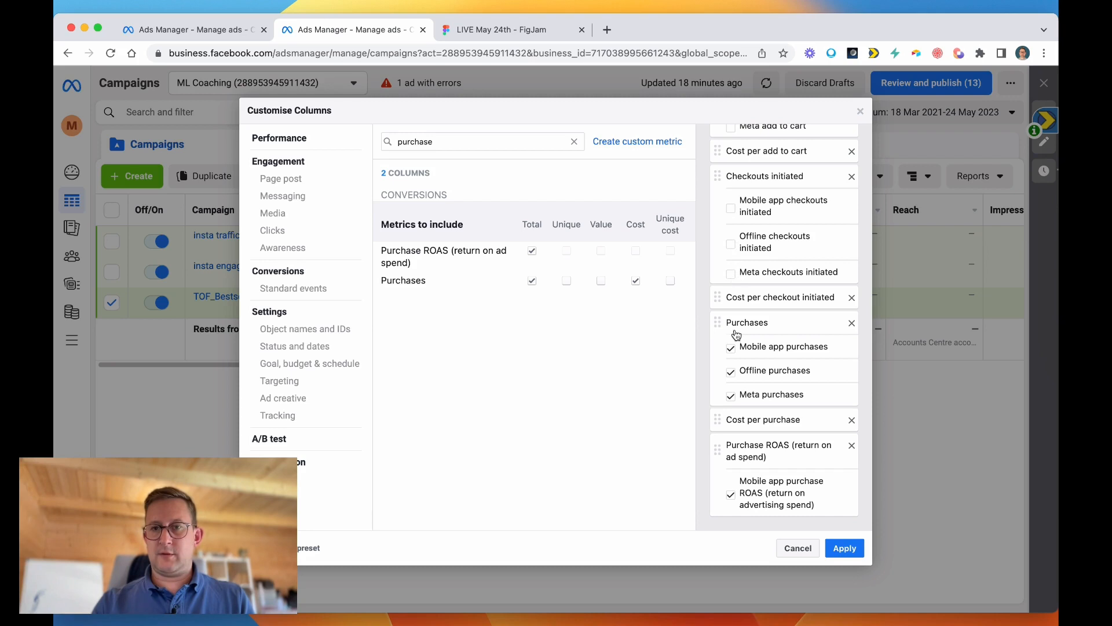
pyautogui.click(732, 350)
pyautogui.click(731, 372)
pyautogui.click(731, 396)
pyautogui.scroll(10, 765, 384)
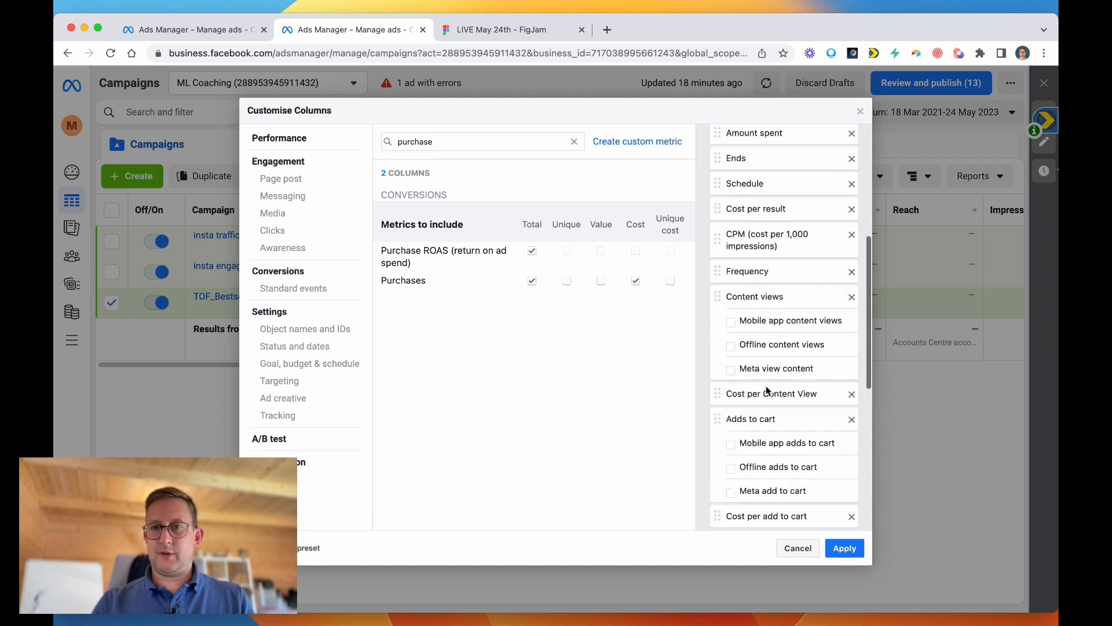
pyautogui.scroll(-10, 765, 384)
pyautogui.scroll(10, 765, 385)
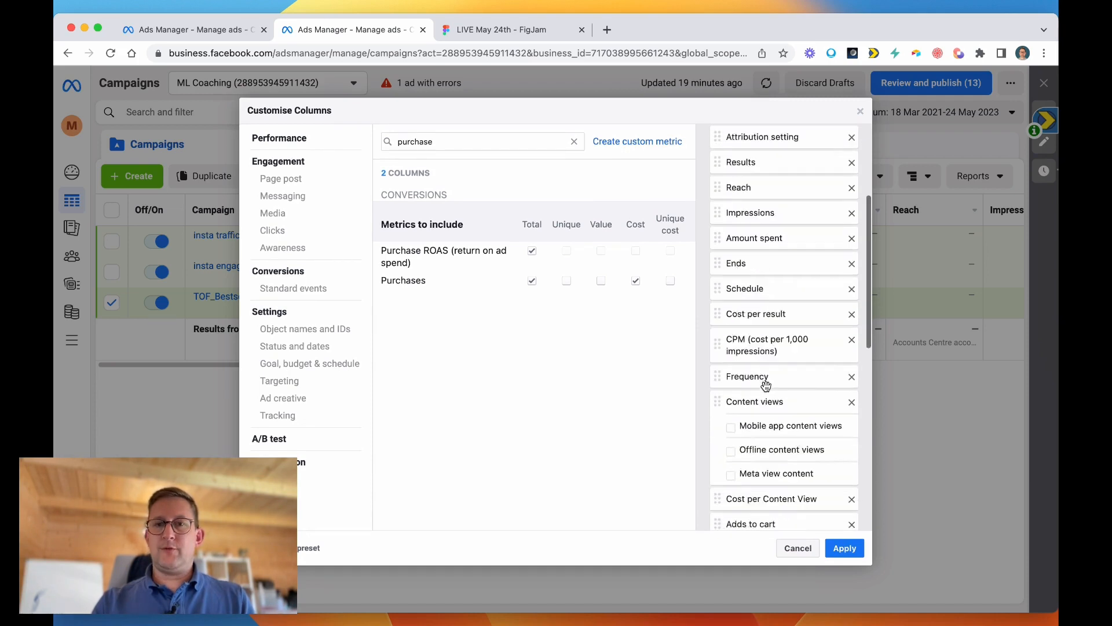
# Check the funnel whiteboard, then add Unique outbound CTR (click-through rate) to the selected columns and place it between Frequency and Content views.
pyautogui.click(499, 30)
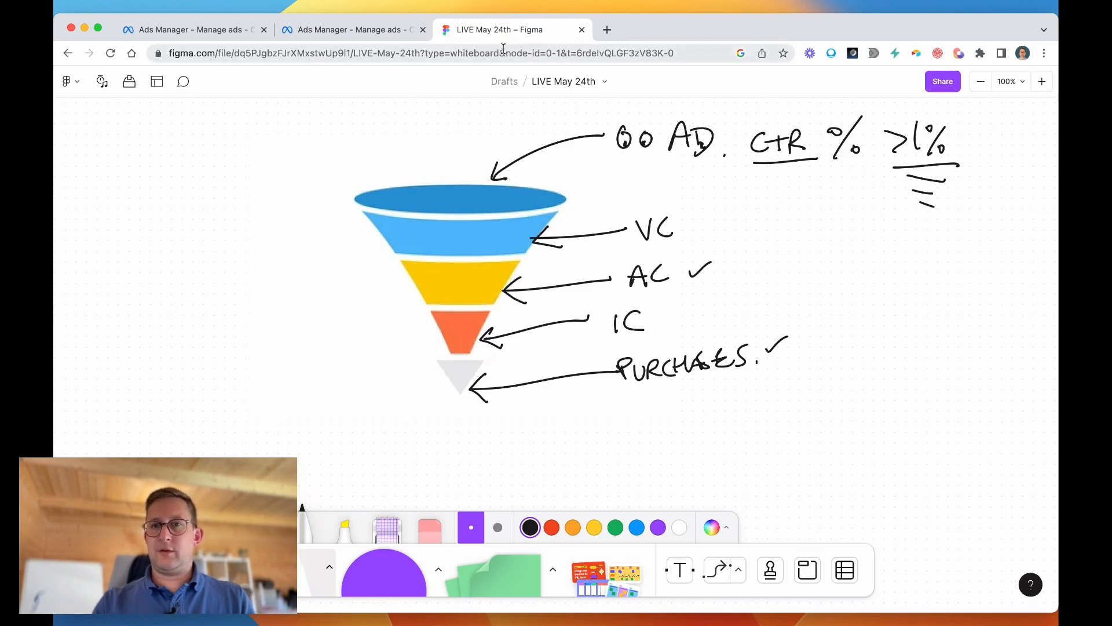
pyautogui.click(338, 30)
pyautogui.doubleClick(425, 135)
pyautogui.write('outb')
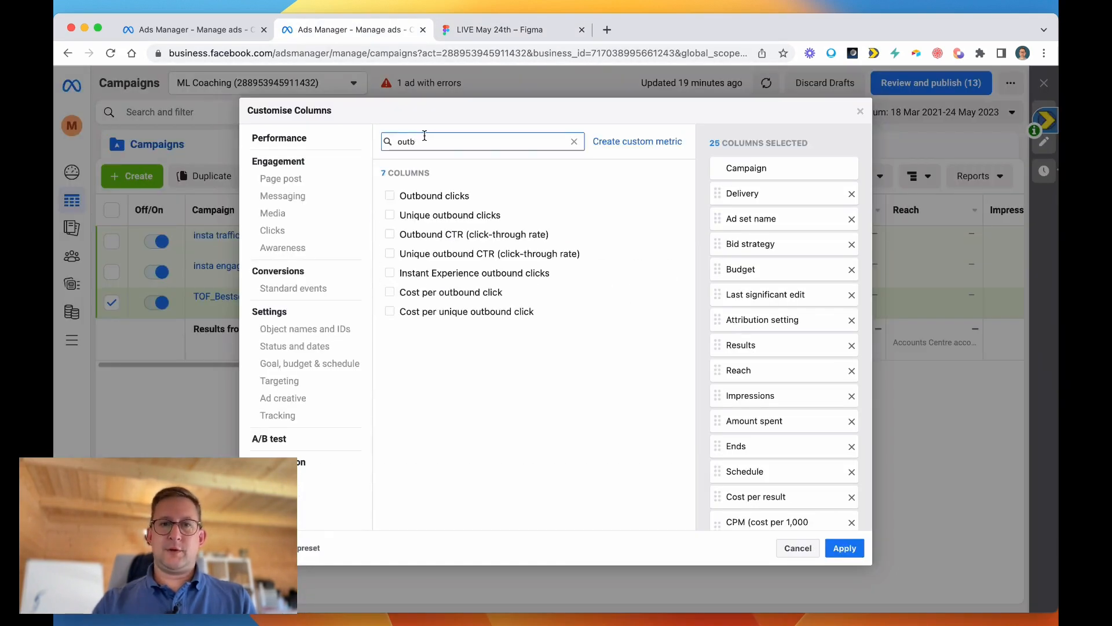
pyautogui.click(389, 255)
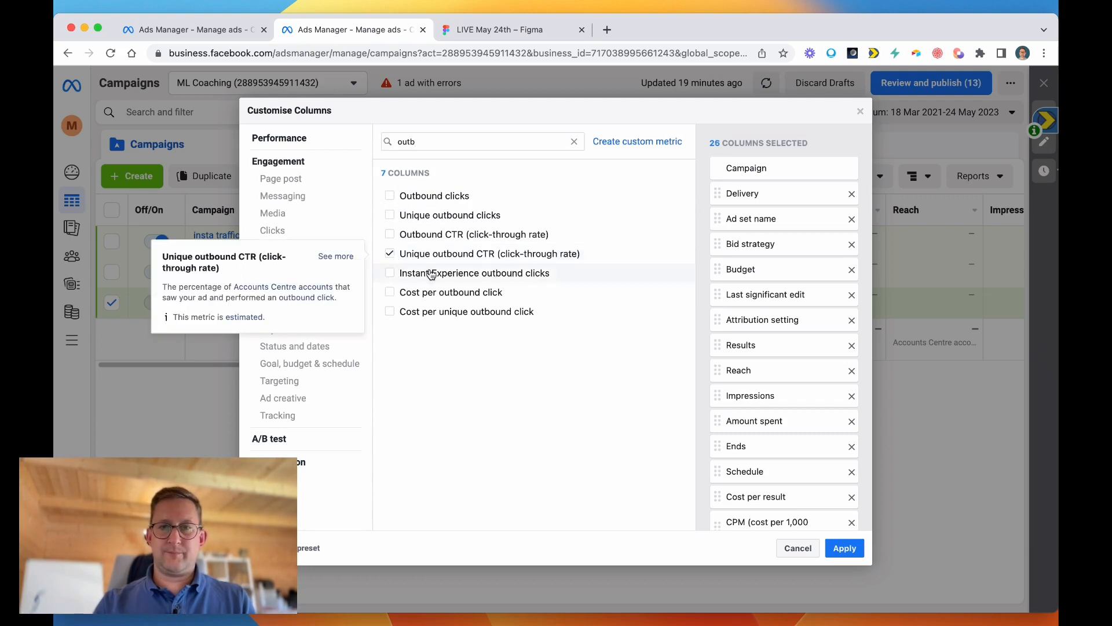
pyautogui.scroll(-10, 799, 457)
pyautogui.moveTo(717, 498); pyautogui.dragTo(716, 470)
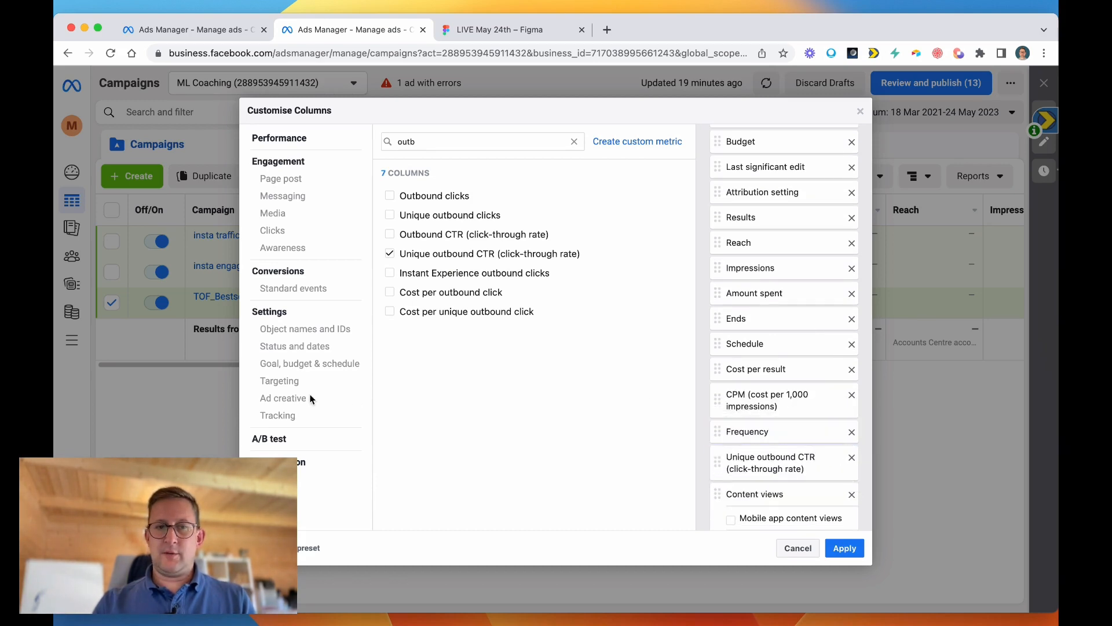
# Save the column selection as a preset named ECOM, apply it to the campaigns table and open the list of column presets.
pyautogui.click(253, 548)
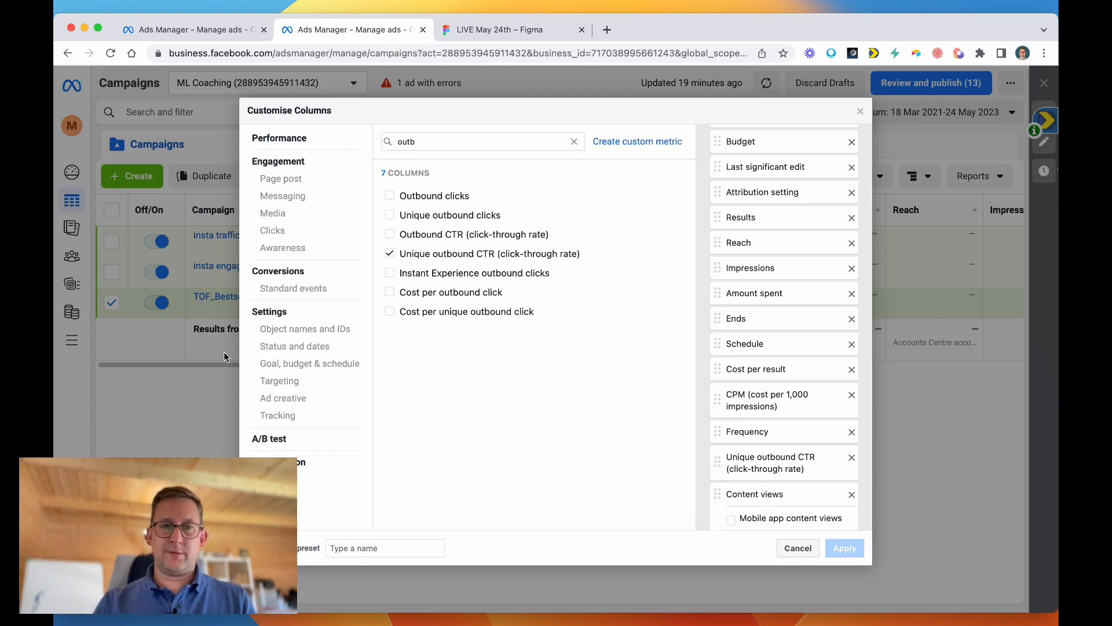
pyautogui.click(364, 548)
pyautogui.write('ECOM')
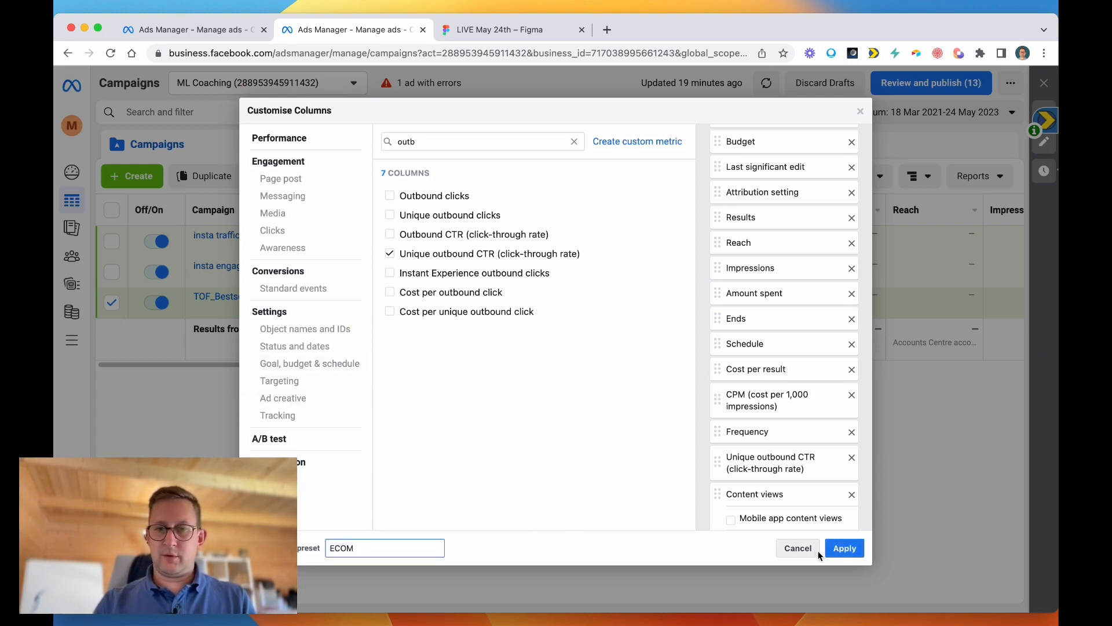
pyautogui.click(844, 548)
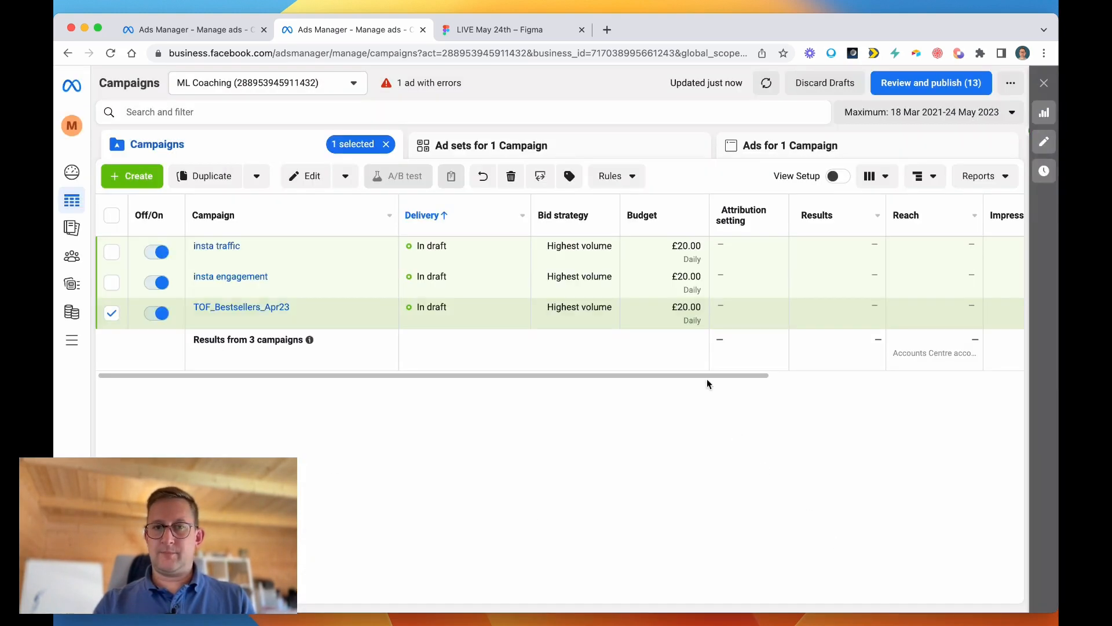
pyautogui.click(877, 177)
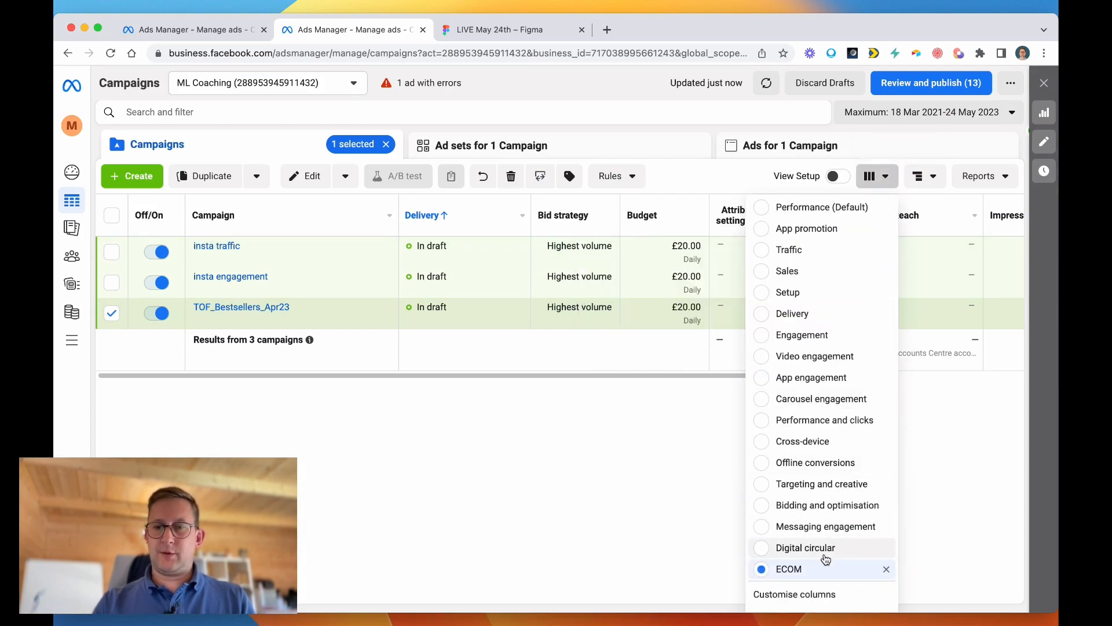
# Look through the options below the ECOM preset in the column preset list, including Set as Default, and close the list.
pyautogui.scroll(-2, 819, 570)
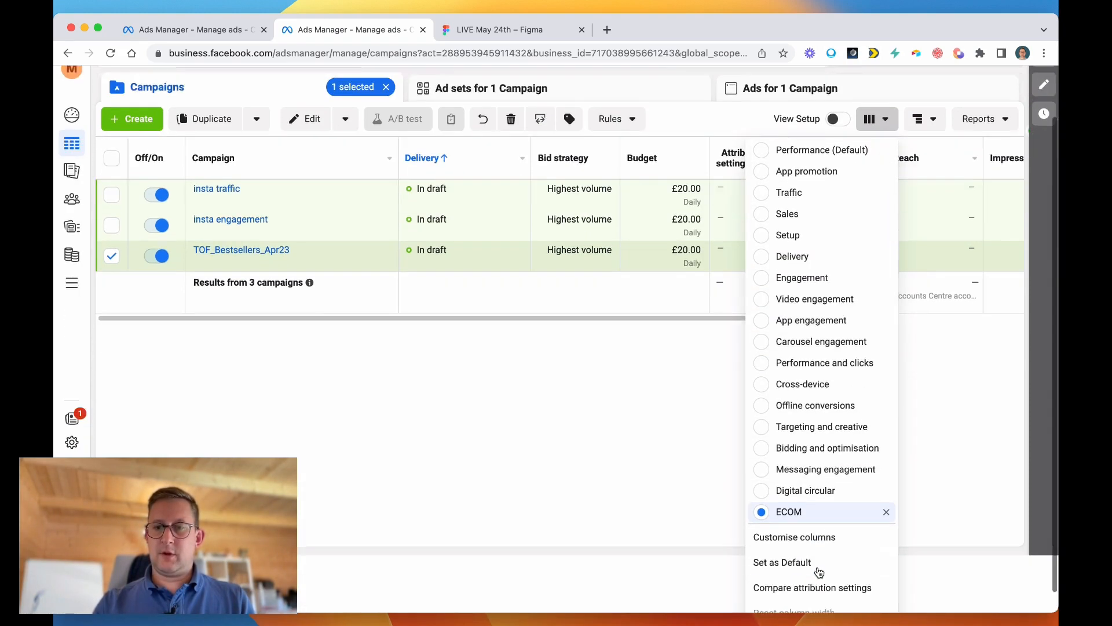
pyautogui.scroll(-1, 819, 572)
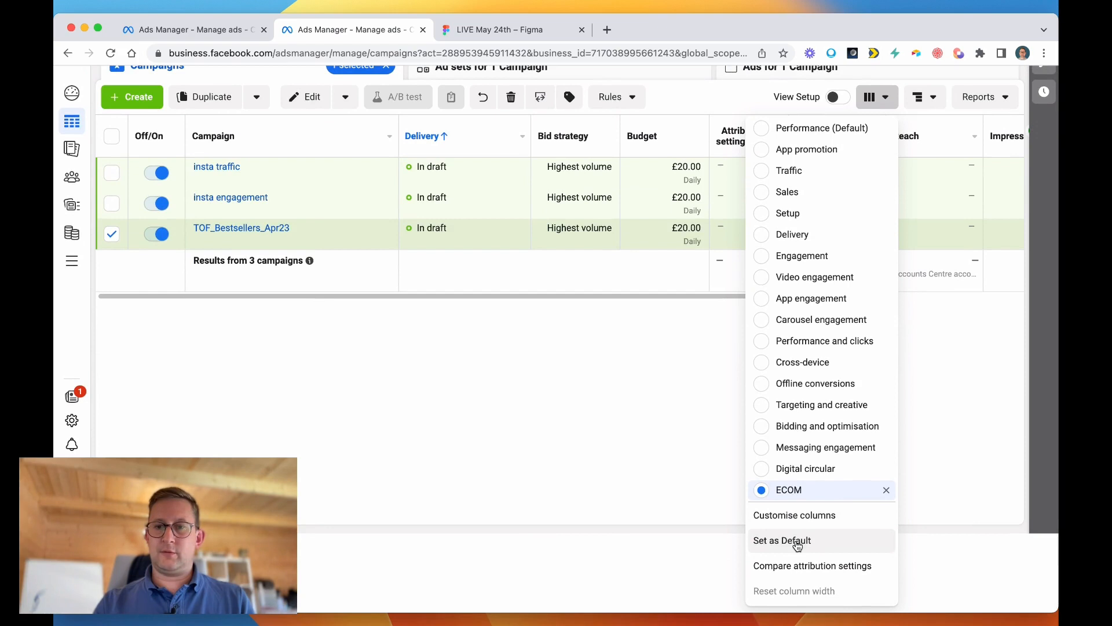
pyautogui.scroll(2, 662, 352)
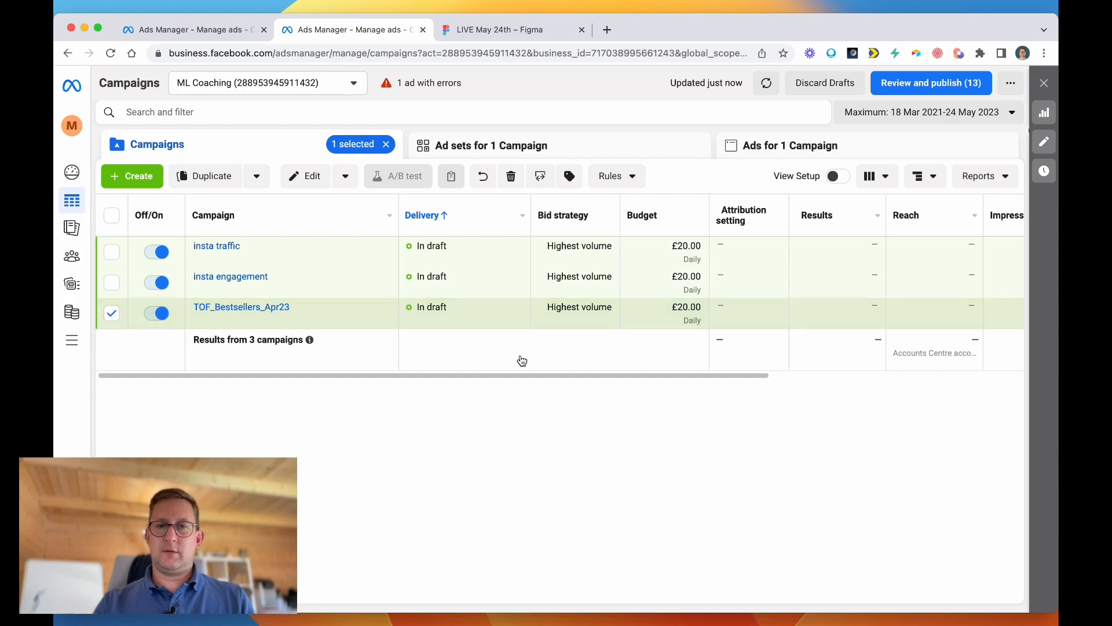
# Review the ECOM metric columns across the campaigns table, from Attribution setting through to Purchase ROAS (return on ad spend).
pyautogui.moveTo(671, 385); pyautogui.dragTo(741, 379)
pyautogui.hscroll(2, 742, 379)
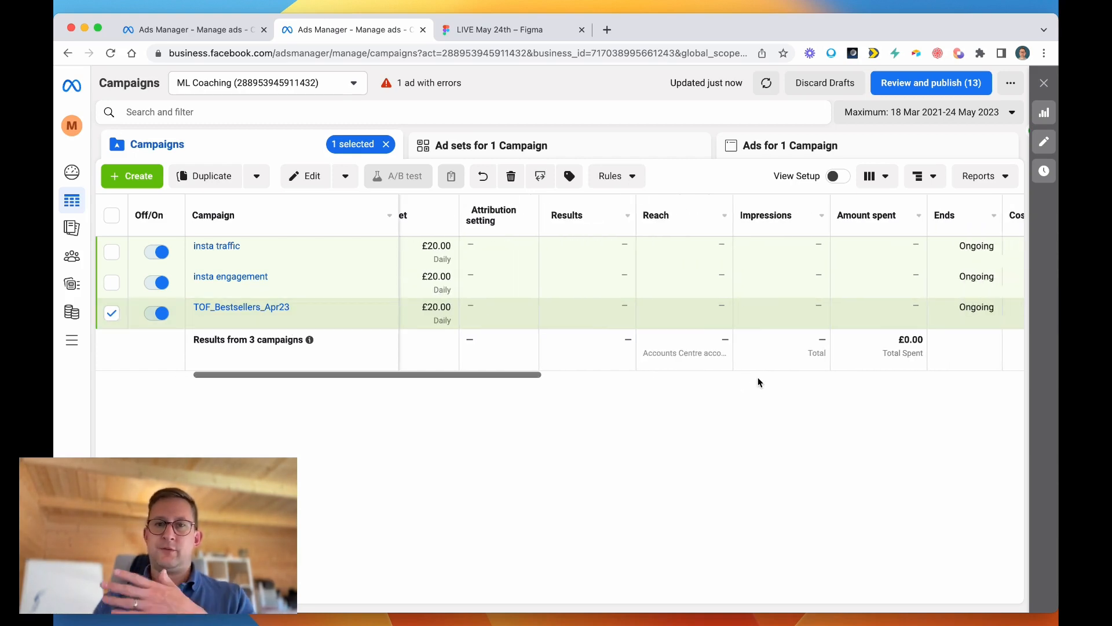
pyautogui.moveTo(499, 378)
pyautogui.mouseDown()
pyautogui.moveTo(546, 380)
pyautogui.moveTo(496, 387)
pyautogui.mouseUp()
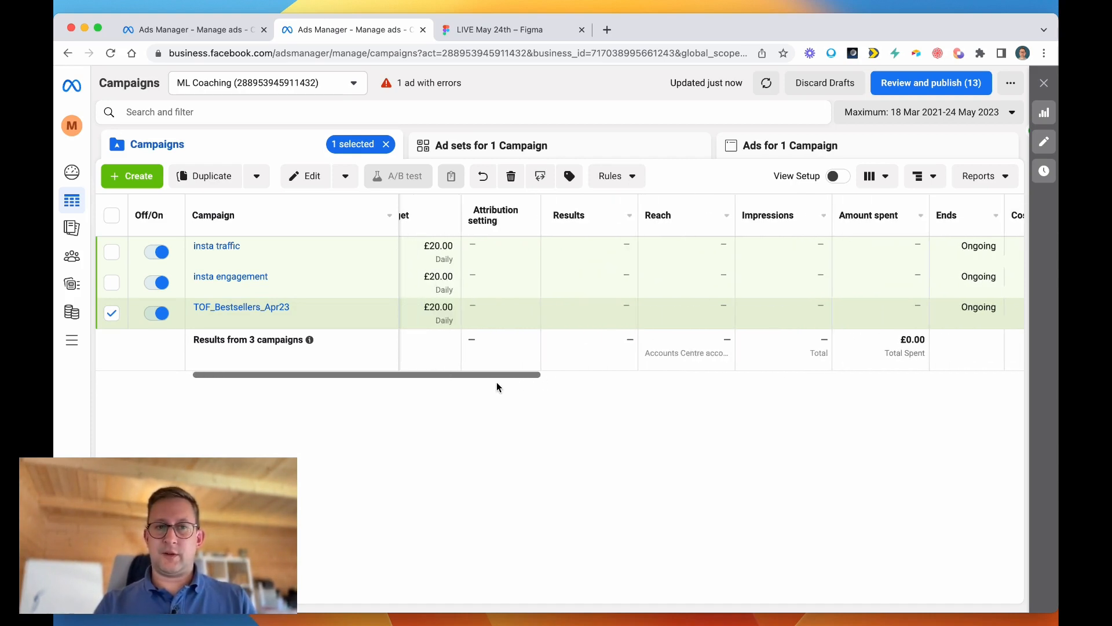
pyautogui.hscroll(2, 486, 340)
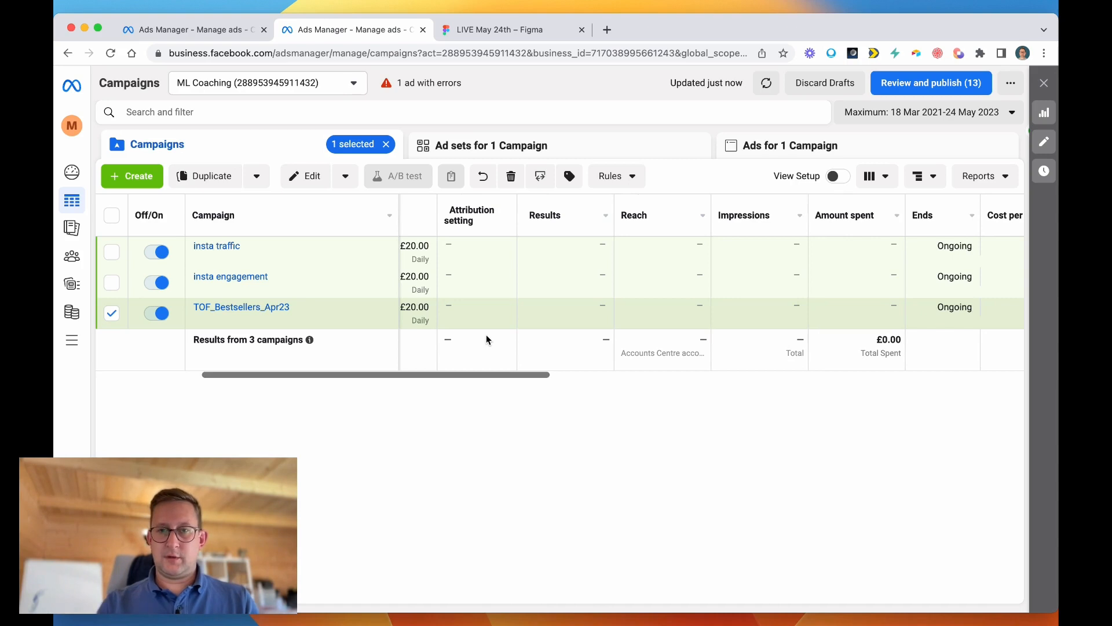
pyautogui.hscroll(5, 486, 340)
pyautogui.hscroll(-4, 486, 340)
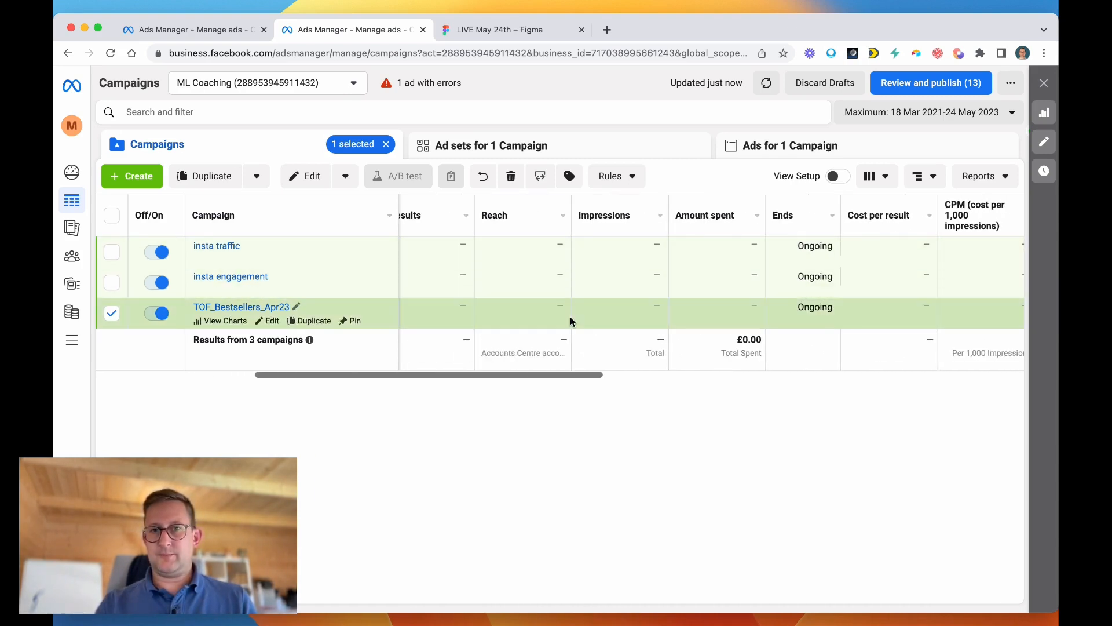
pyautogui.hscroll(3, 571, 321)
pyautogui.hscroll(4, 570, 321)
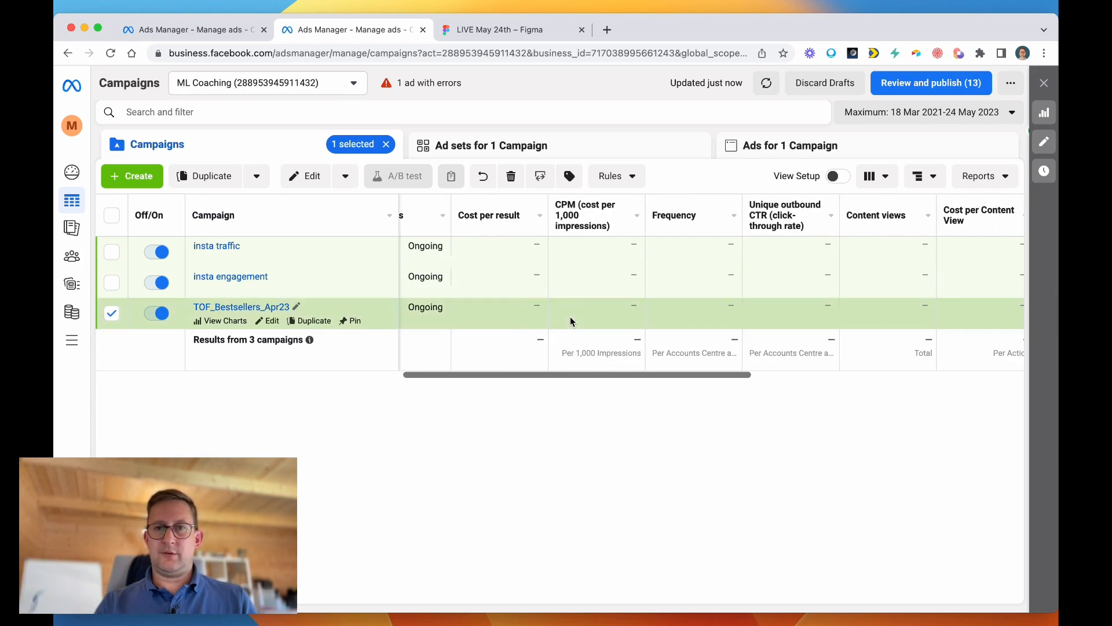
pyautogui.hscroll(2, 588, 317)
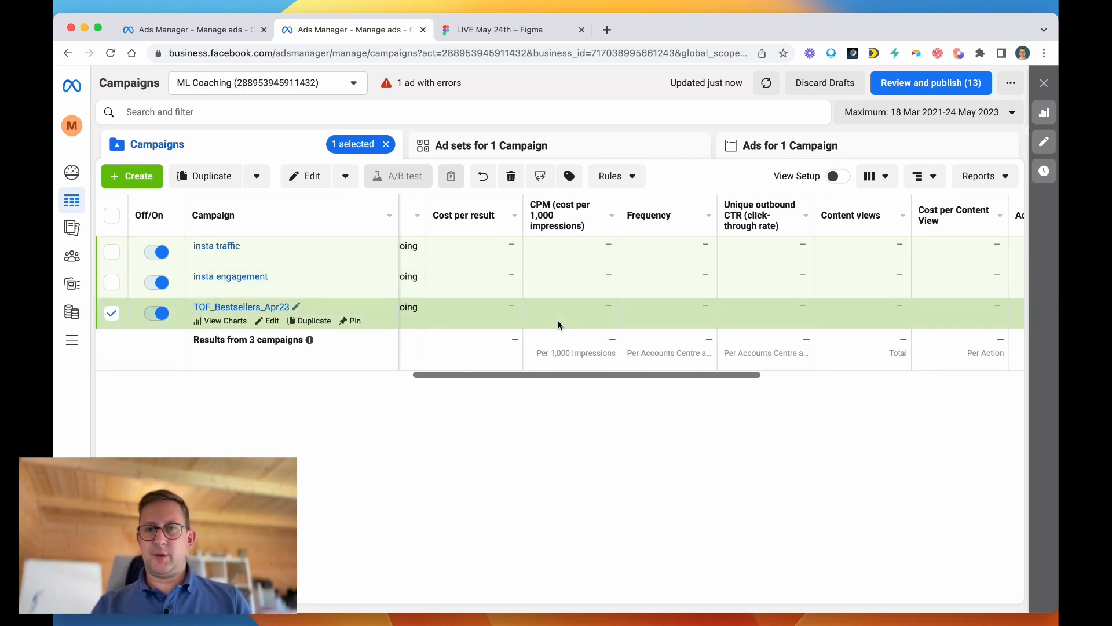
pyautogui.hscroll(3, 560, 325)
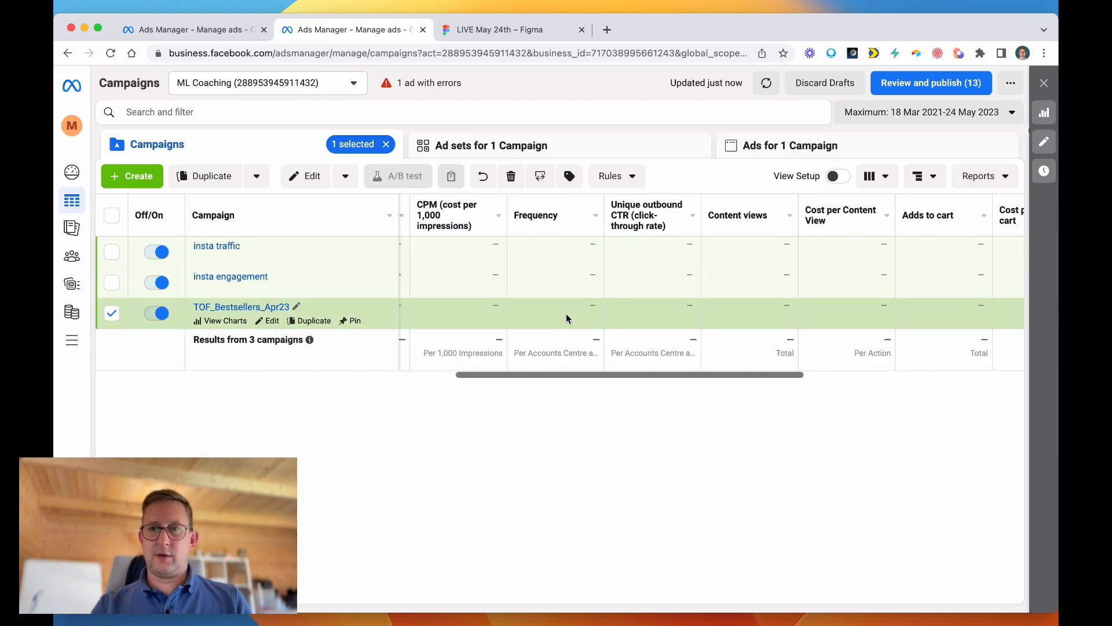
pyautogui.hscroll(1, 570, 313)
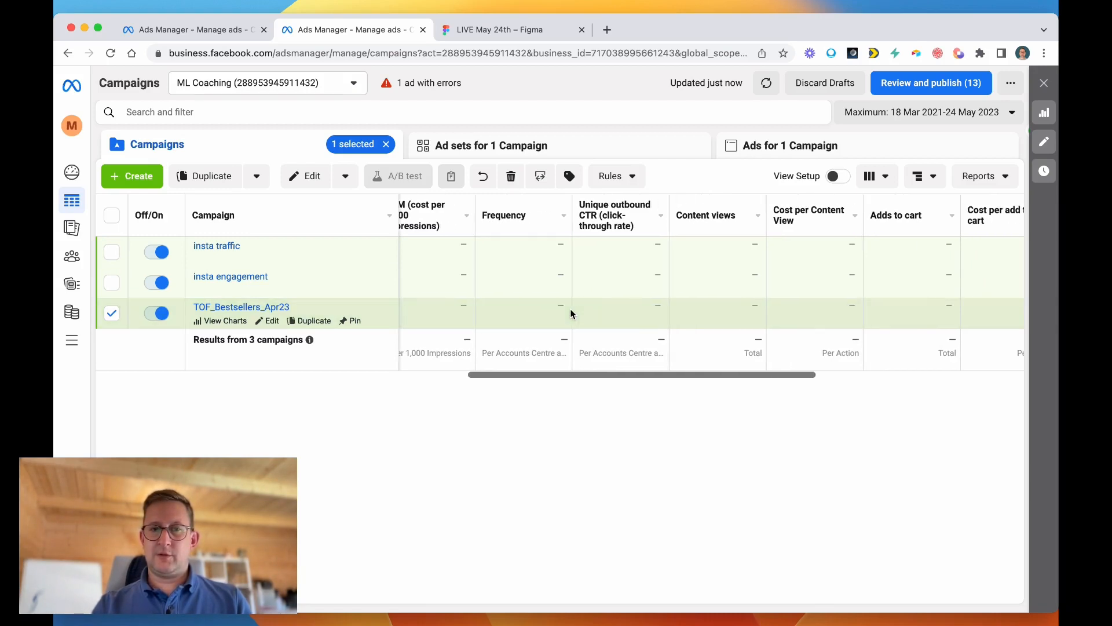
pyautogui.hscroll(2, 523, 310)
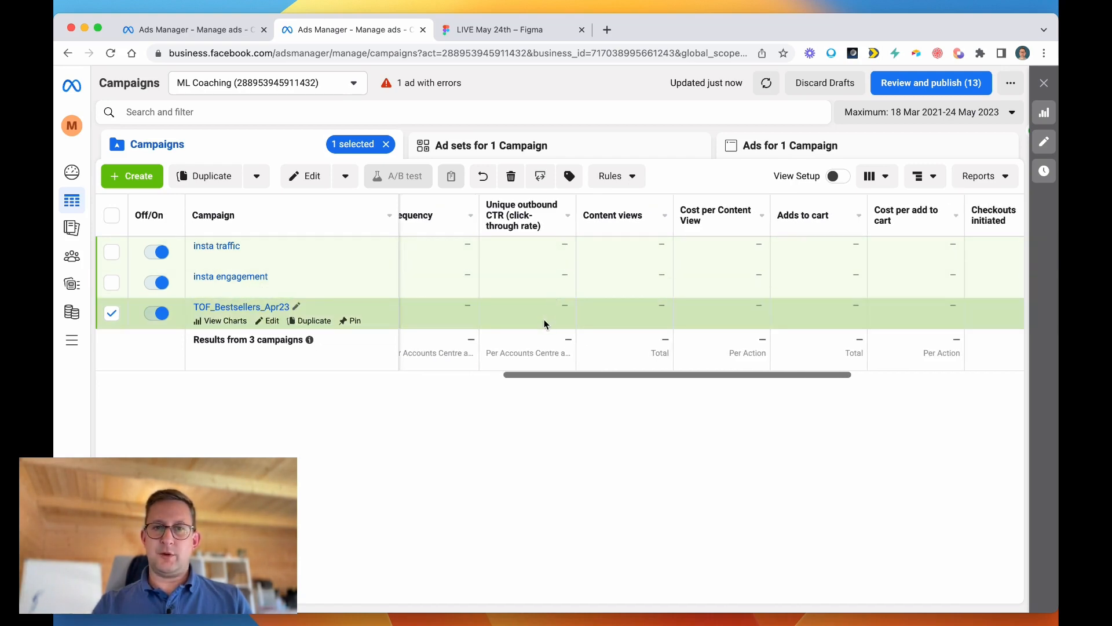
pyautogui.hscroll(2, 544, 320)
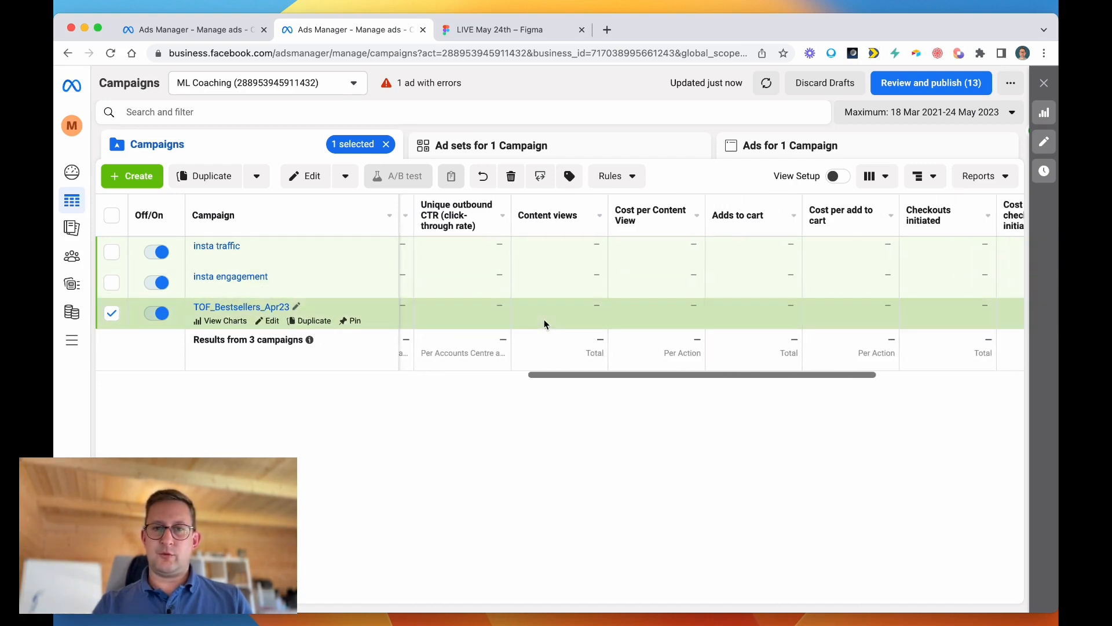
pyautogui.hscroll(1, 498, 319)
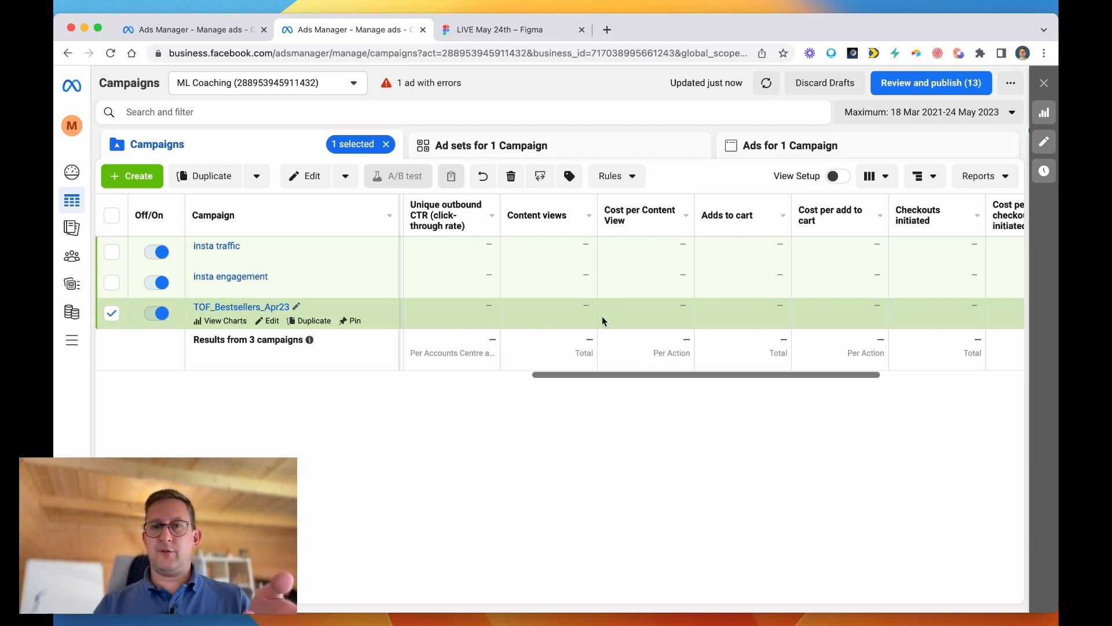
pyautogui.hscroll(3, 602, 316)
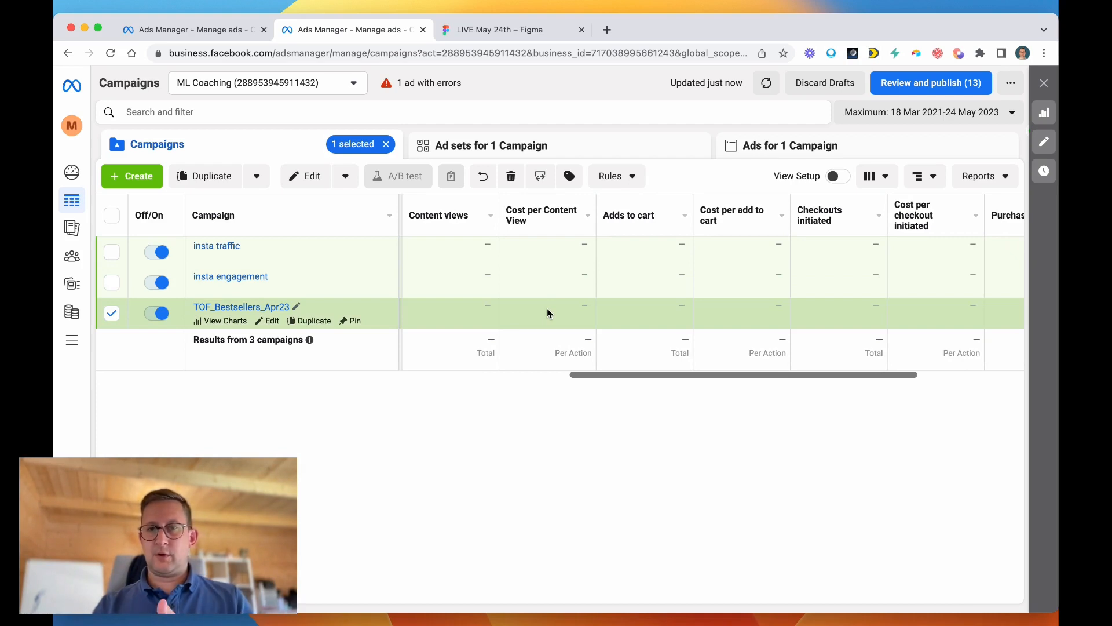
pyautogui.hscroll(4, 549, 314)
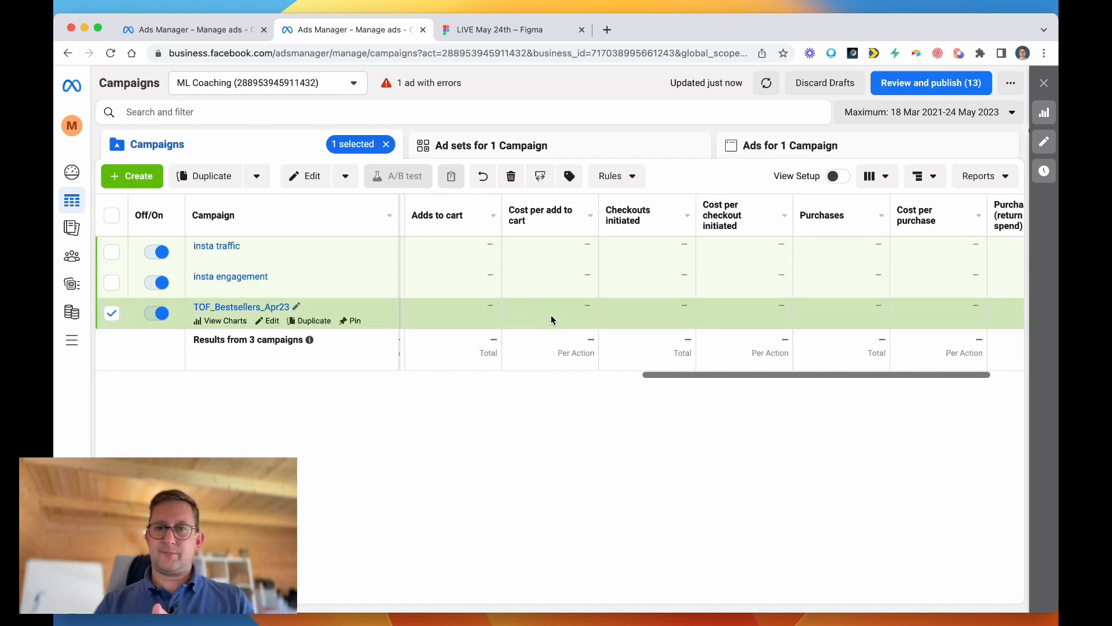
pyautogui.hscroll(2, 551, 320)
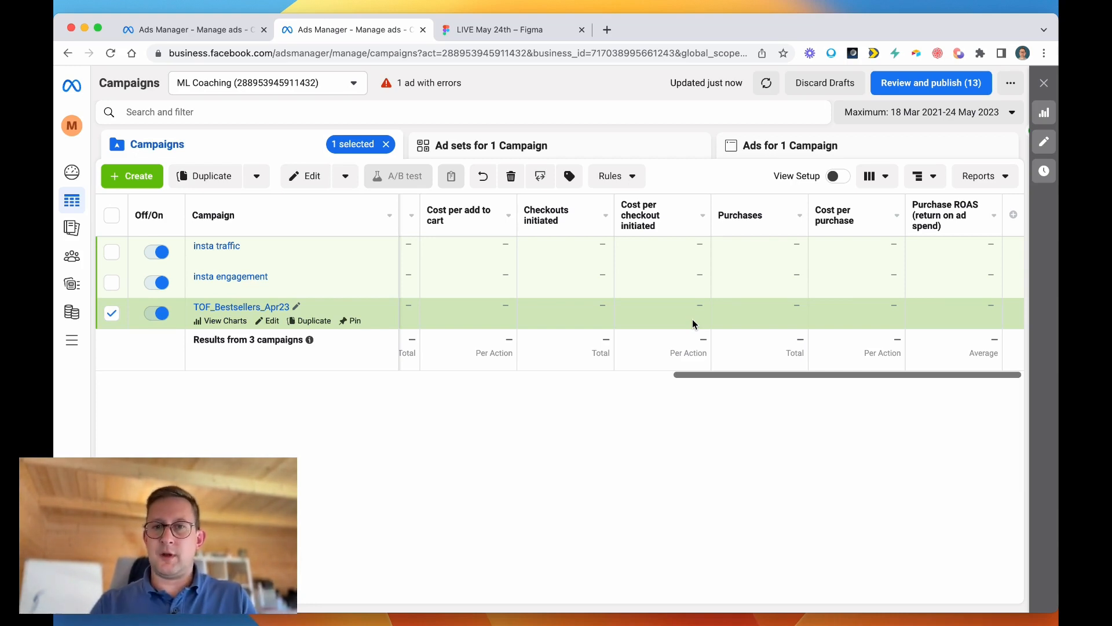
pyautogui.hscroll(-2, 582, 318)
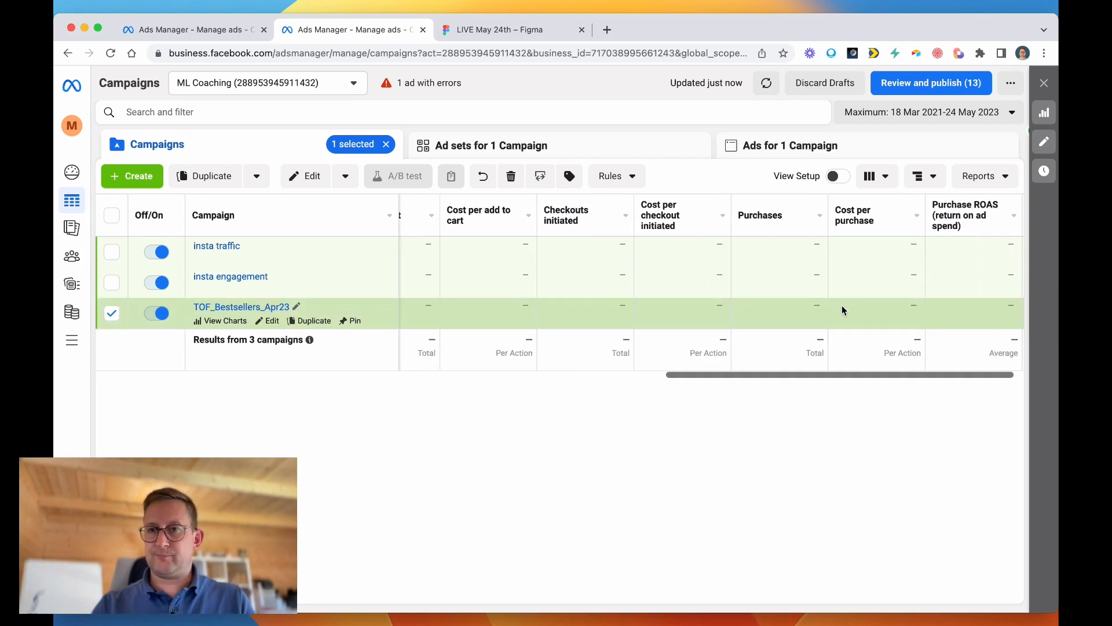
# Switch to the Figma whiteboard, emphasise the >1% target with more underlines, circle AD and draw a downward arrow through the funnel layers.
pyautogui.click(492, 32)
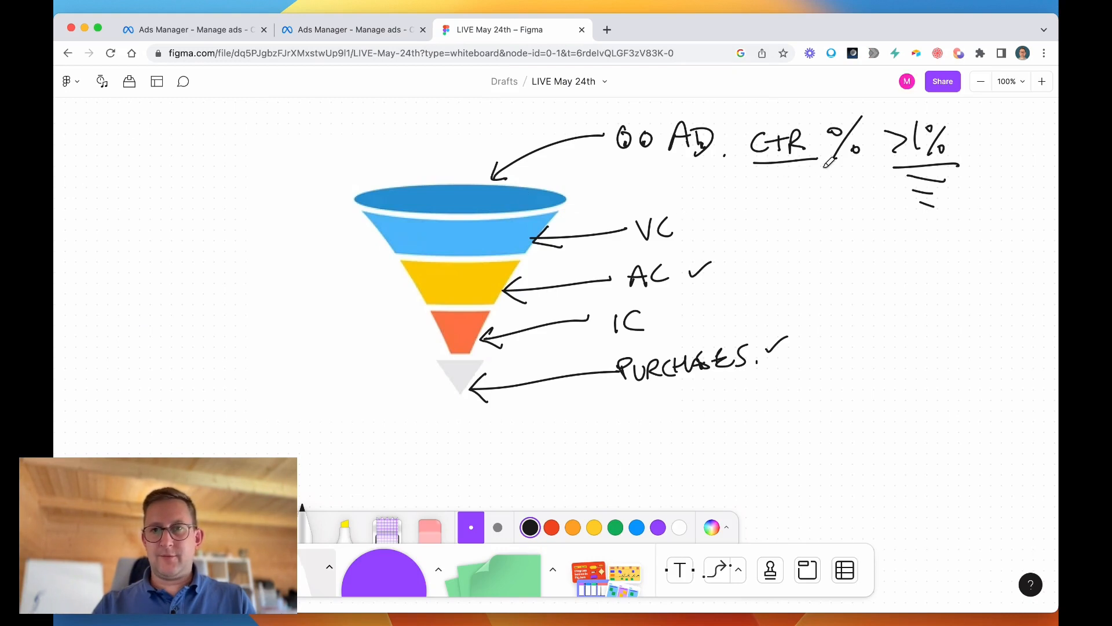
pyautogui.moveTo(914, 167)
pyautogui.mouseDown()
pyautogui.moveTo(957, 169)
pyautogui.moveTo(918, 184)
pyautogui.moveTo(941, 188)
pyautogui.moveTo(941, 200)
pyautogui.mouseUp()
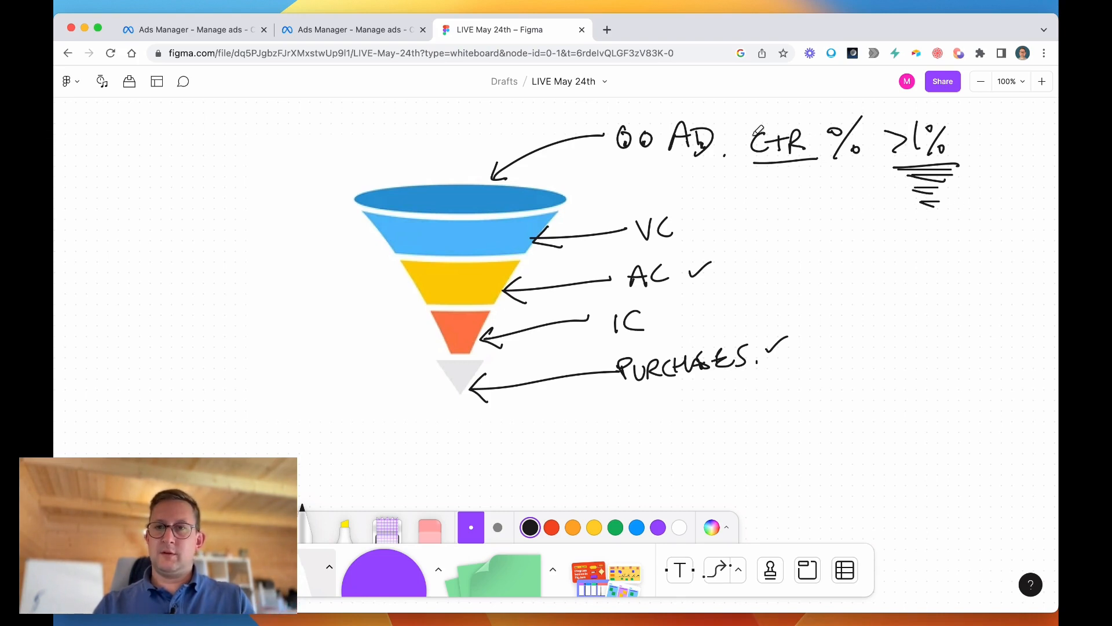
pyautogui.moveTo(707, 102)
pyautogui.mouseDown()
pyautogui.moveTo(667, 173)
pyautogui.moveTo(707, 108)
pyautogui.mouseUp()
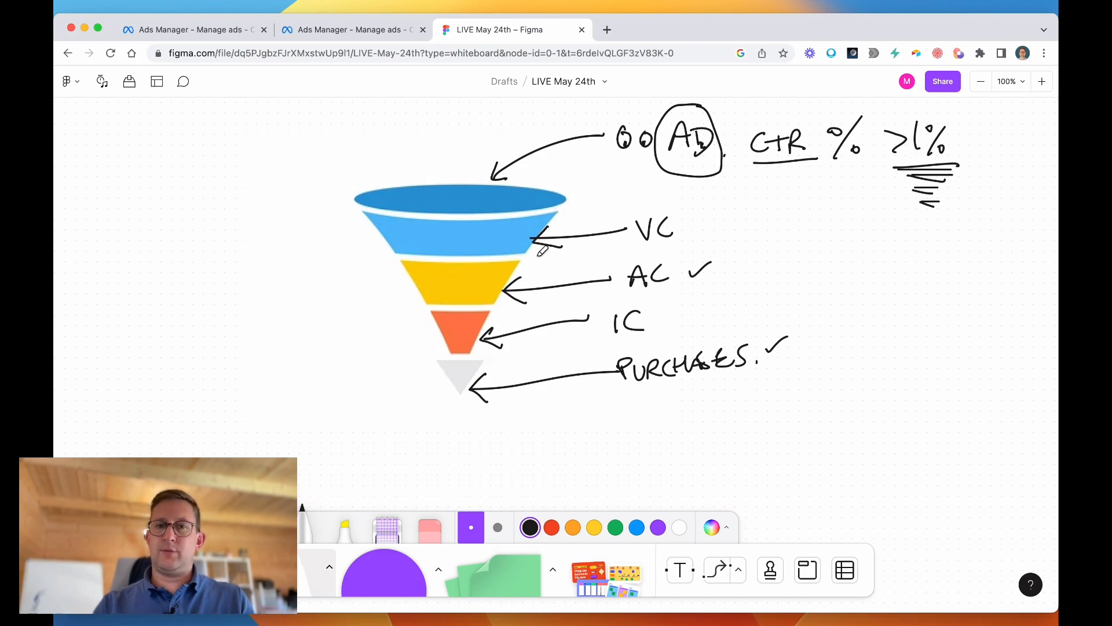
pyautogui.moveTo(458, 242)
pyautogui.mouseDown()
pyautogui.moveTo(460, 313)
pyautogui.moveTo(470, 305)
pyautogui.mouseUp()
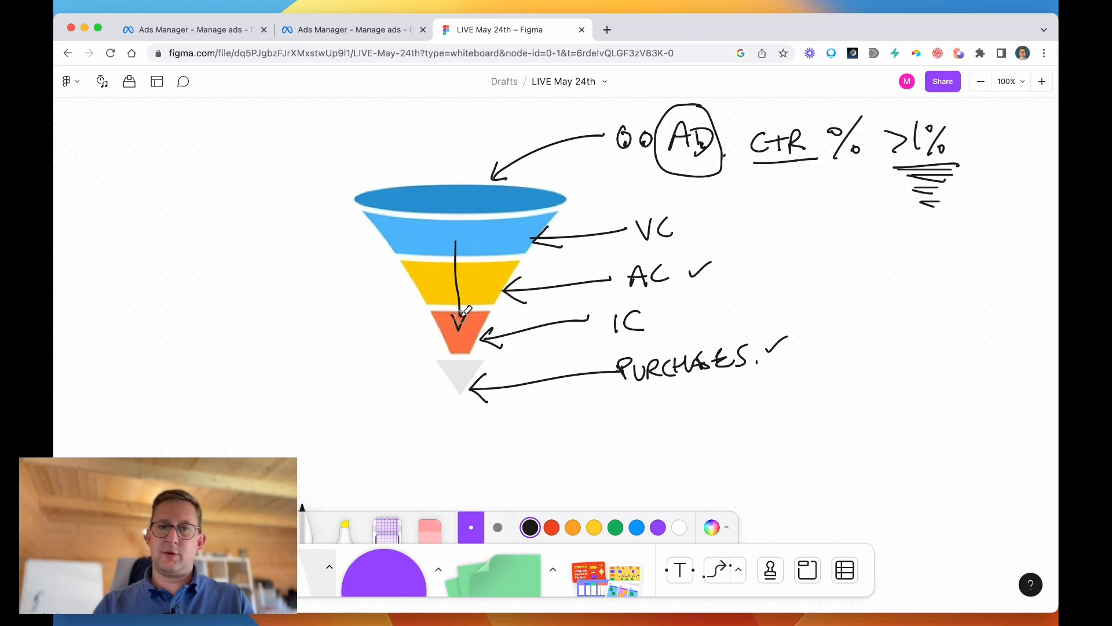
pyautogui.click(479, 245)
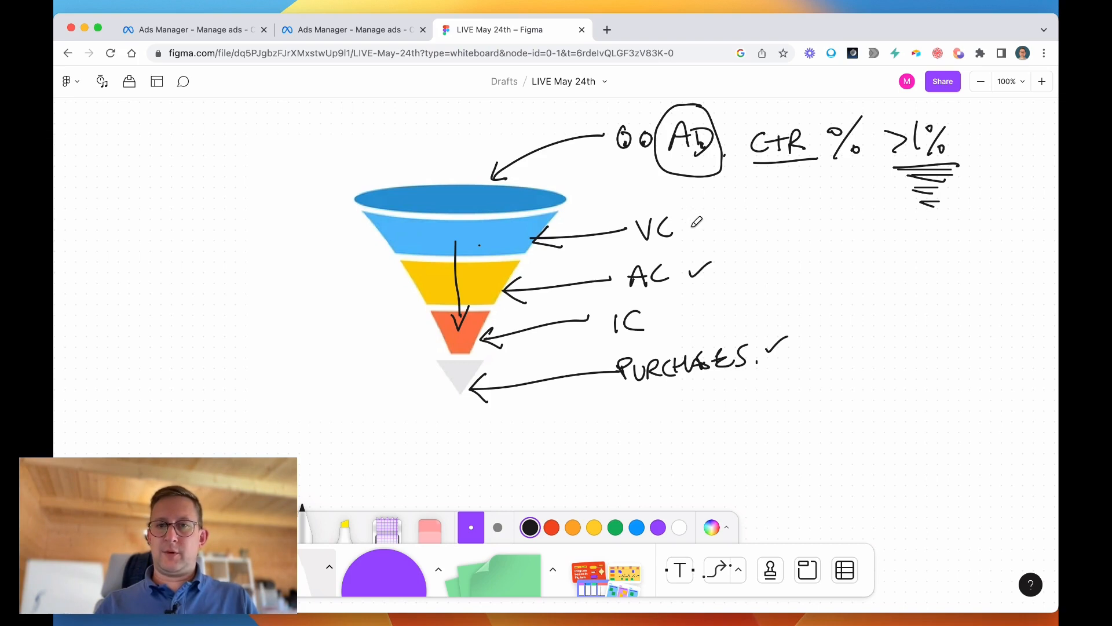
# Draw an arrow pointing at VC from an X mark, and link the X to the >1% target with a double-headed arrow.
pyautogui.moveTo(697, 217)
pyautogui.mouseDown()
pyautogui.moveTo(685, 227)
pyautogui.moveTo(698, 236)
pyautogui.moveTo(794, 231)
pyautogui.mouseUp()
pyautogui.moveTo(796, 213); pyautogui.dragTo(818, 229)
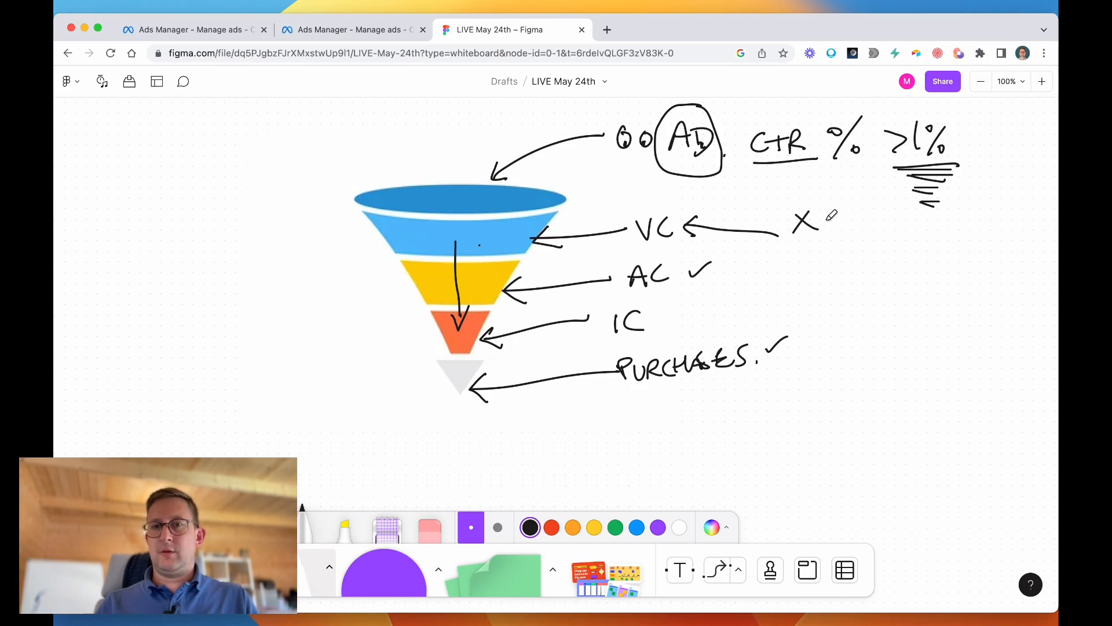
pyautogui.moveTo(863, 172)
pyautogui.mouseDown()
pyautogui.moveTo(887, 167)
pyautogui.moveTo(823, 220)
pyautogui.moveTo(847, 218)
pyautogui.mouseUp()
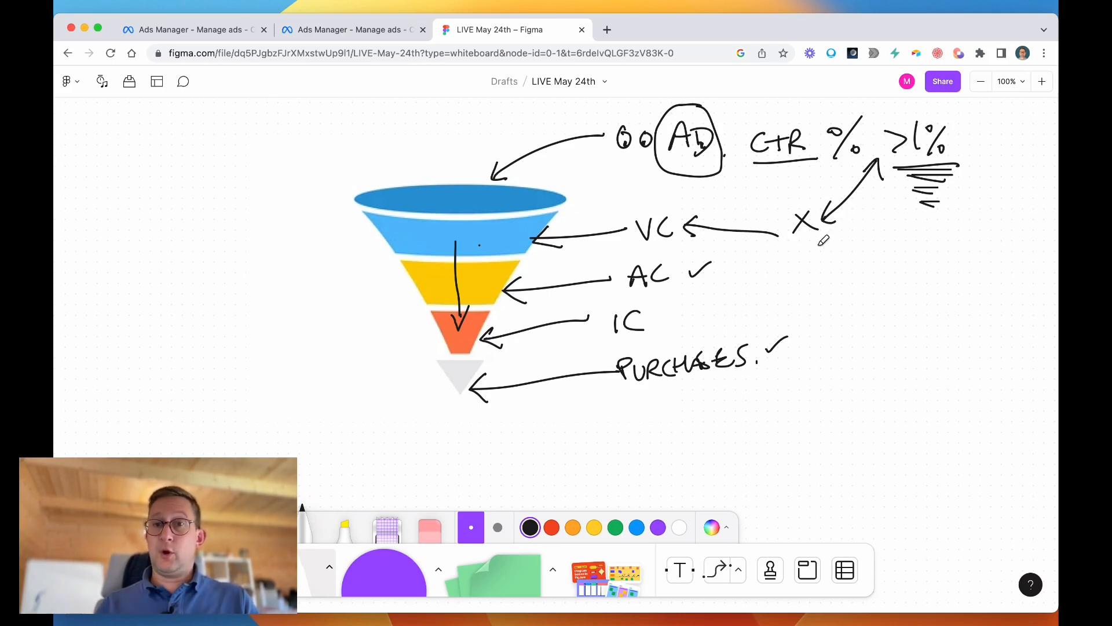
# Underline AC, draw arrows from it up towards the VC arrow and down beside IC, and handwrite TRUST next to it.
pyautogui.moveTo(629, 288); pyautogui.dragTo(656, 290)
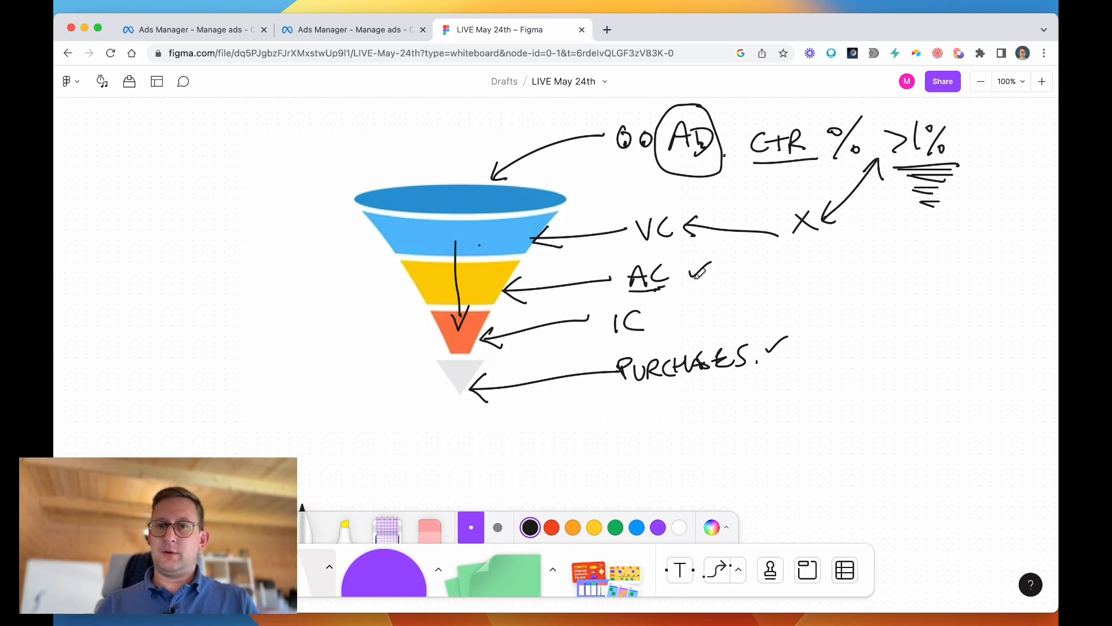
pyautogui.moveTo(668, 277)
pyautogui.mouseDown()
pyautogui.moveTo(743, 239)
pyautogui.moveTo(741, 251)
pyautogui.mouseUp()
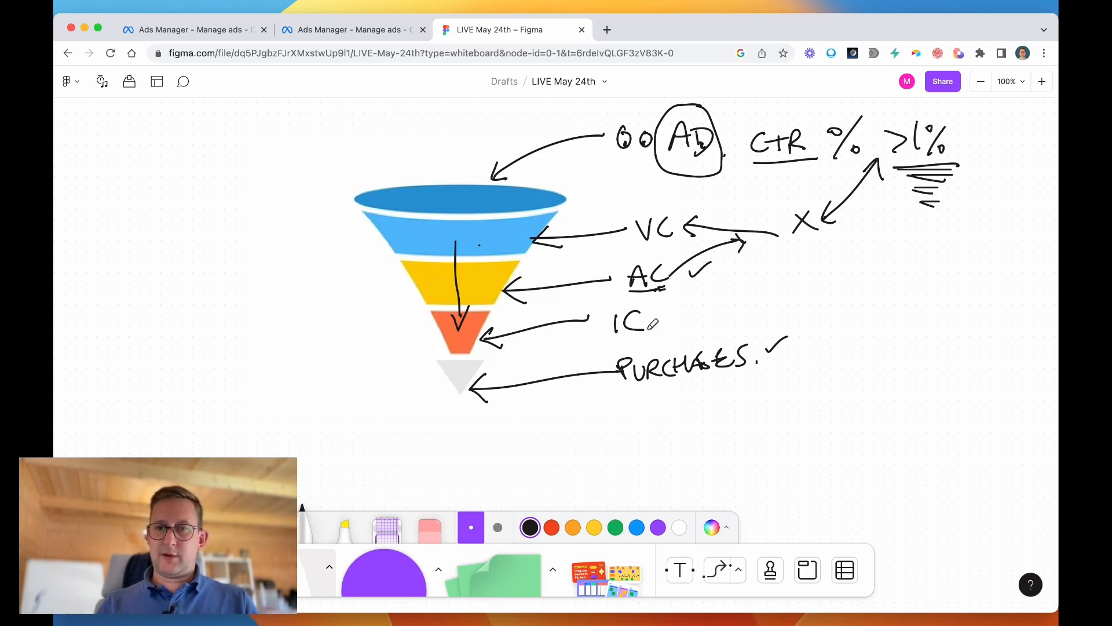
pyautogui.moveTo(673, 292)
pyautogui.mouseDown()
pyautogui.moveTo(675, 320)
pyautogui.moveTo(761, 282)
pyautogui.mouseUp()
pyautogui.moveTo(749, 284); pyautogui.dragTo(751, 303)
pyautogui.moveTo(767, 303); pyautogui.dragTo(782, 301)
pyautogui.moveTo(785, 288); pyautogui.dragTo(793, 289)
pyautogui.moveTo(804, 283)
pyautogui.mouseDown()
pyautogui.moveTo(797, 297)
pyautogui.moveTo(829, 273)
pyautogui.mouseUp()
pyautogui.moveTo(817, 277); pyautogui.dragTo(817, 292)
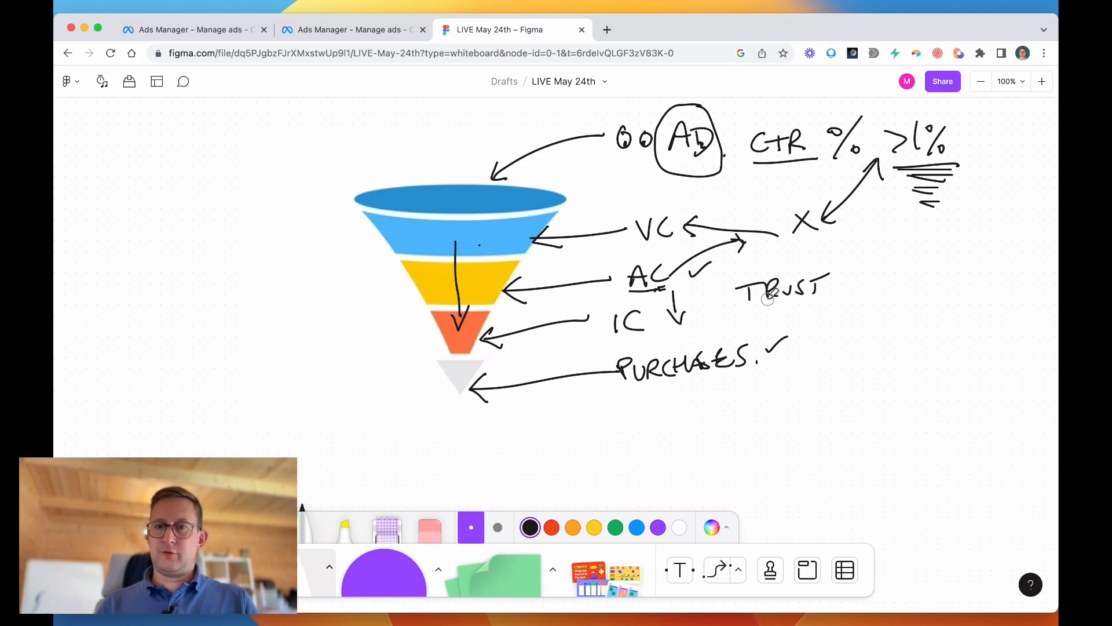
# Handwrite "/ URGENCY" after TRUST and CONFUSION below it, and underline all three words.
pyautogui.moveTo(863, 259)
pyautogui.mouseDown()
pyautogui.moveTo(844, 299)
pyautogui.moveTo(881, 276)
pyautogui.moveTo(896, 295)
pyautogui.mouseUp()
pyautogui.moveTo(914, 276)
pyautogui.mouseDown()
pyautogui.moveTo(907, 283)
pyautogui.moveTo(929, 289)
pyautogui.moveTo(974, 267)
pyautogui.moveTo(964, 293)
pyautogui.mouseUp()
pyautogui.moveTo(854, 321)
pyautogui.mouseDown()
pyautogui.moveTo(843, 337)
pyautogui.moveTo(957, 334)
pyautogui.mouseUp()
pyautogui.click(962, 336)
pyautogui.moveTo(853, 357); pyautogui.dragTo(936, 350)
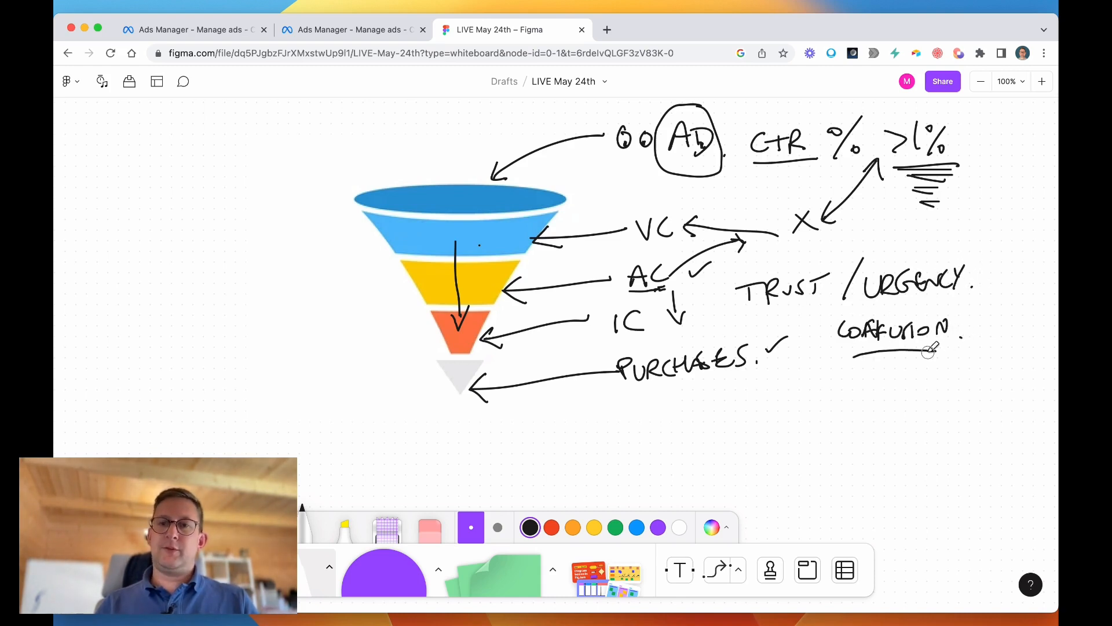
pyautogui.moveTo(798, 299); pyautogui.dragTo(821, 297)
pyautogui.moveTo(885, 302); pyautogui.dragTo(917, 301)
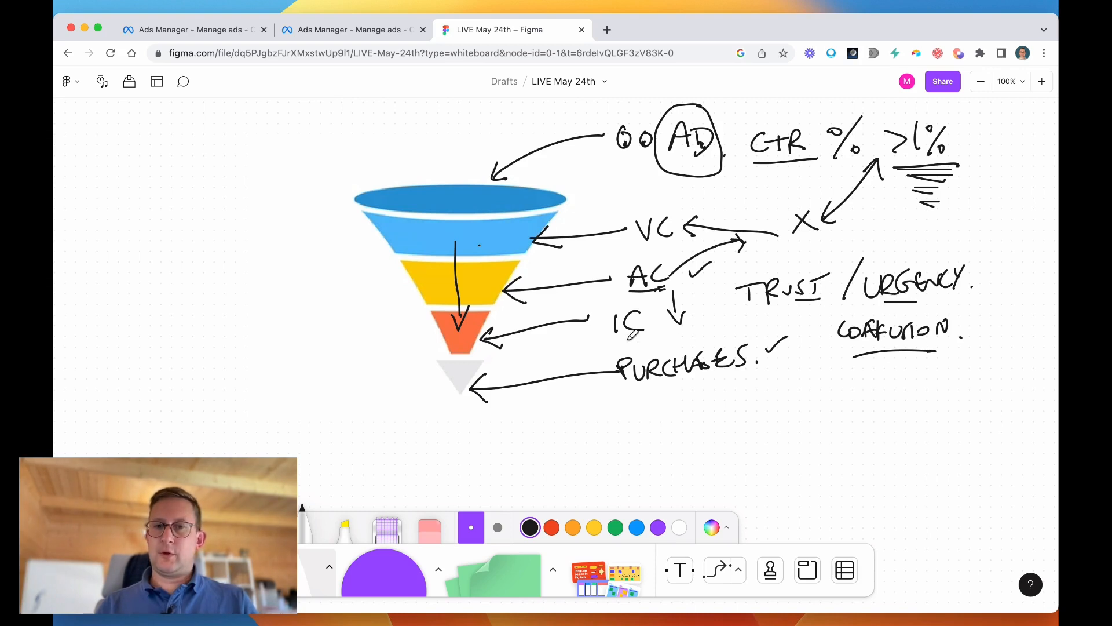
# Mark IC with lines below and above it and an asterisk beside it, and link it by a curved line to a handwritten DISTRACTION note.
pyautogui.moveTo(614, 341); pyautogui.dragTo(650, 341)
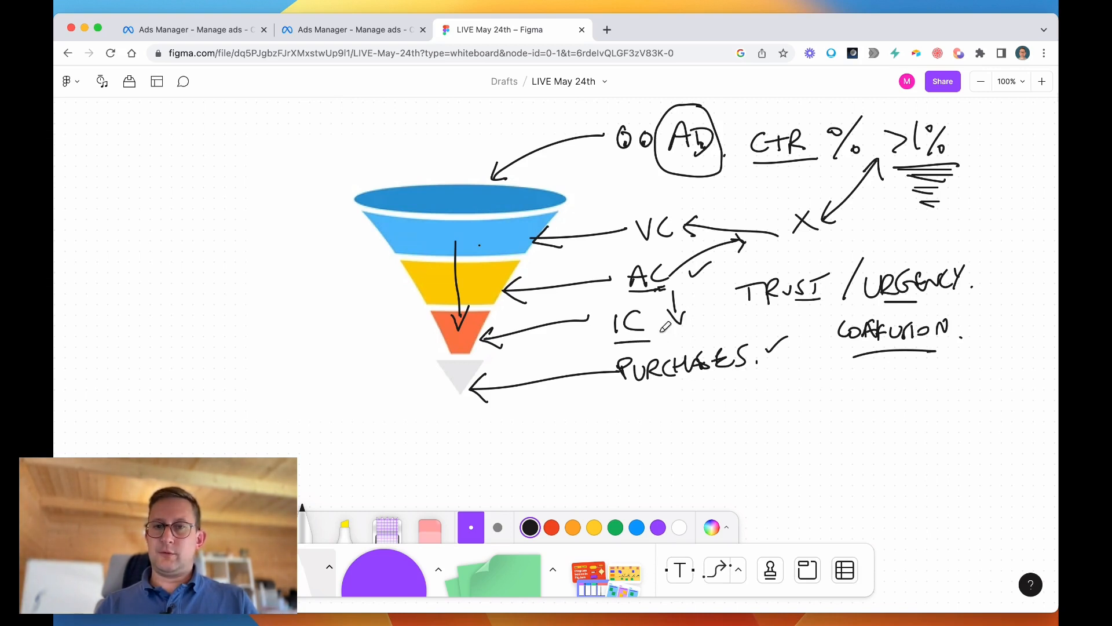
pyautogui.moveTo(616, 347)
pyautogui.mouseDown()
pyautogui.moveTo(653, 346)
pyautogui.moveTo(632, 420)
pyautogui.moveTo(639, 430)
pyautogui.moveTo(714, 414)
pyautogui.moveTo(736, 426)
pyautogui.moveTo(778, 420)
pyautogui.mouseUp()
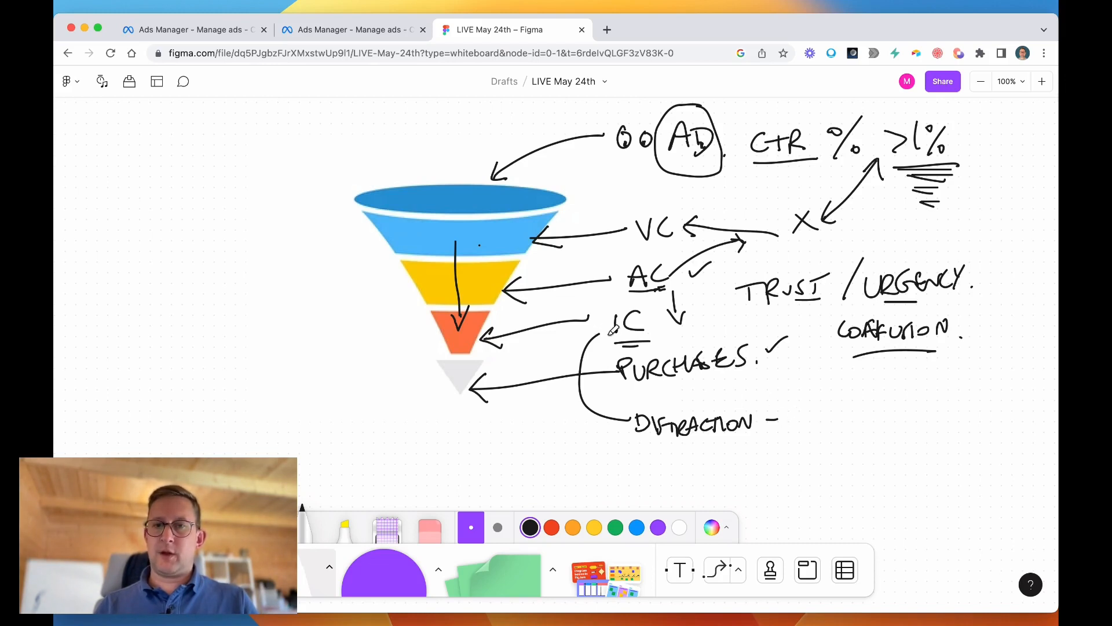
pyautogui.moveTo(607, 304); pyautogui.dragTo(655, 299)
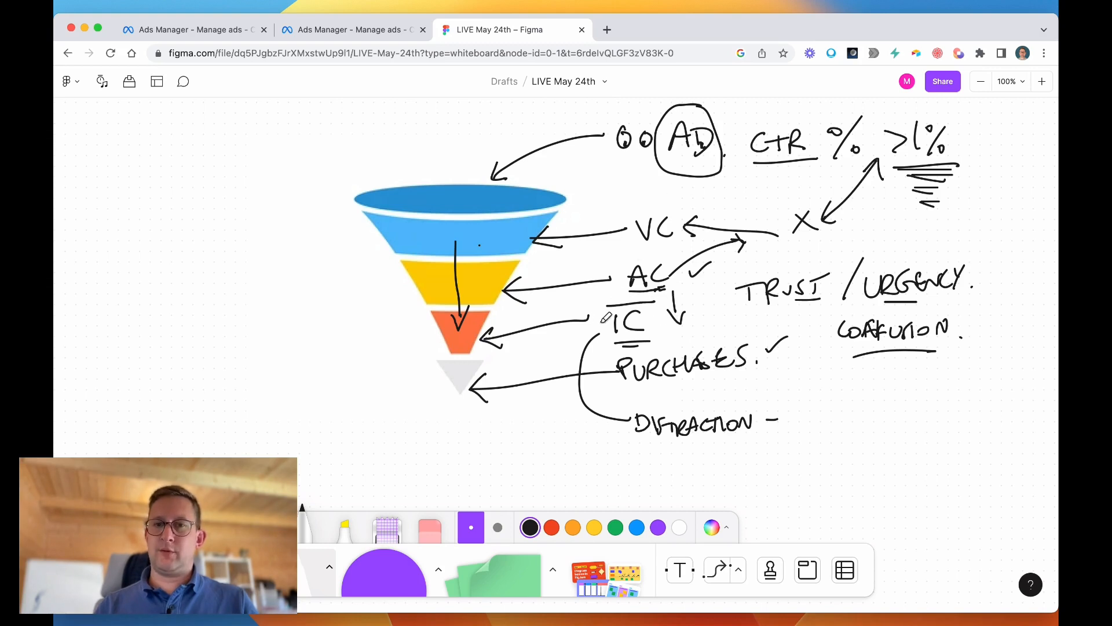
pyautogui.moveTo(604, 314)
pyautogui.mouseDown()
pyautogui.moveTo(582, 338)
pyautogui.moveTo(601, 336)
pyautogui.mouseUp()
pyautogui.moveTo(575, 329); pyautogui.dragTo(603, 329)
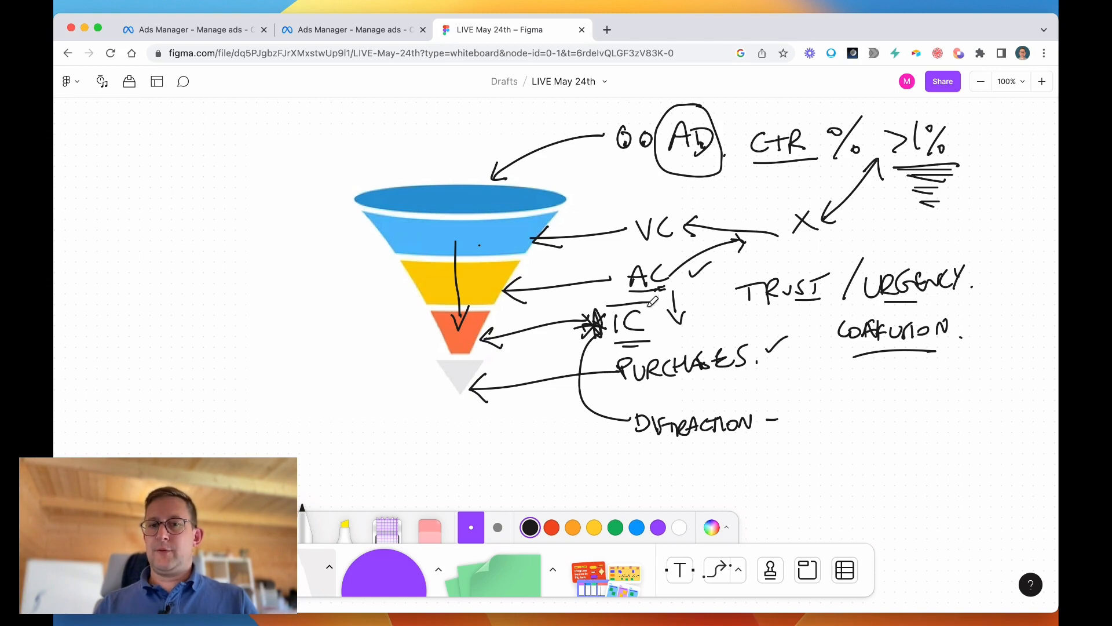
# Circle AC and the start of PURCHASES, and add extra underlines beneath TRUST, URGENCY and CONFUSION.
pyautogui.moveTo(675, 275)
pyautogui.mouseDown()
pyautogui.moveTo(643, 309)
pyautogui.moveTo(614, 249)
pyautogui.moveTo(606, 278)
pyautogui.mouseUp()
pyautogui.moveTo(647, 351)
pyautogui.mouseDown()
pyautogui.moveTo(623, 376)
pyautogui.moveTo(663, 362)
pyautogui.mouseUp()
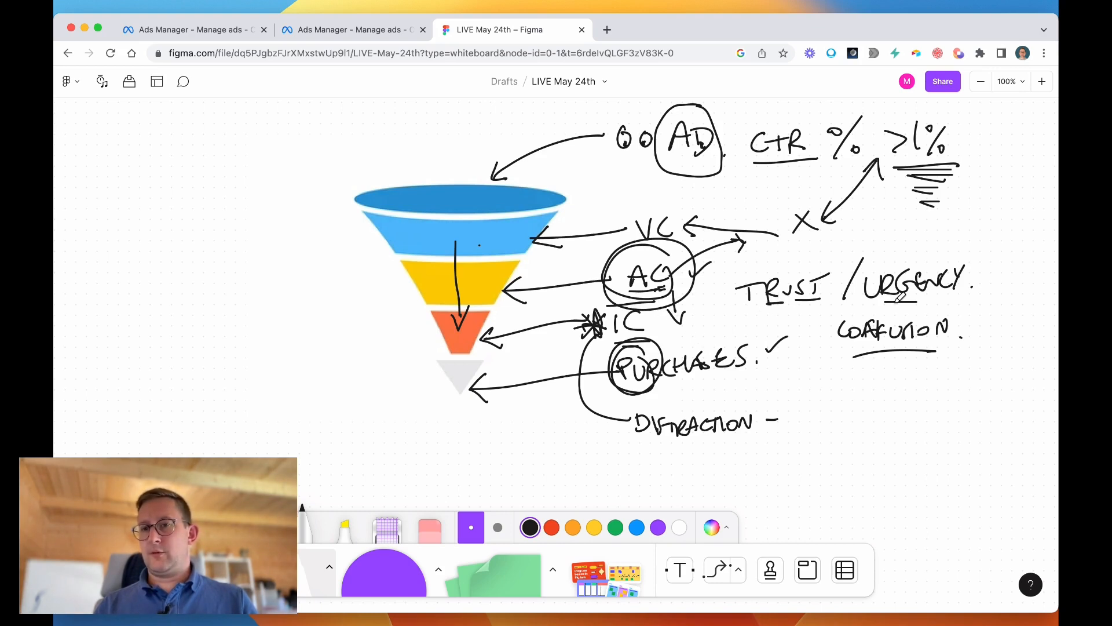
pyautogui.moveTo(879, 357); pyautogui.dragTo(899, 355)
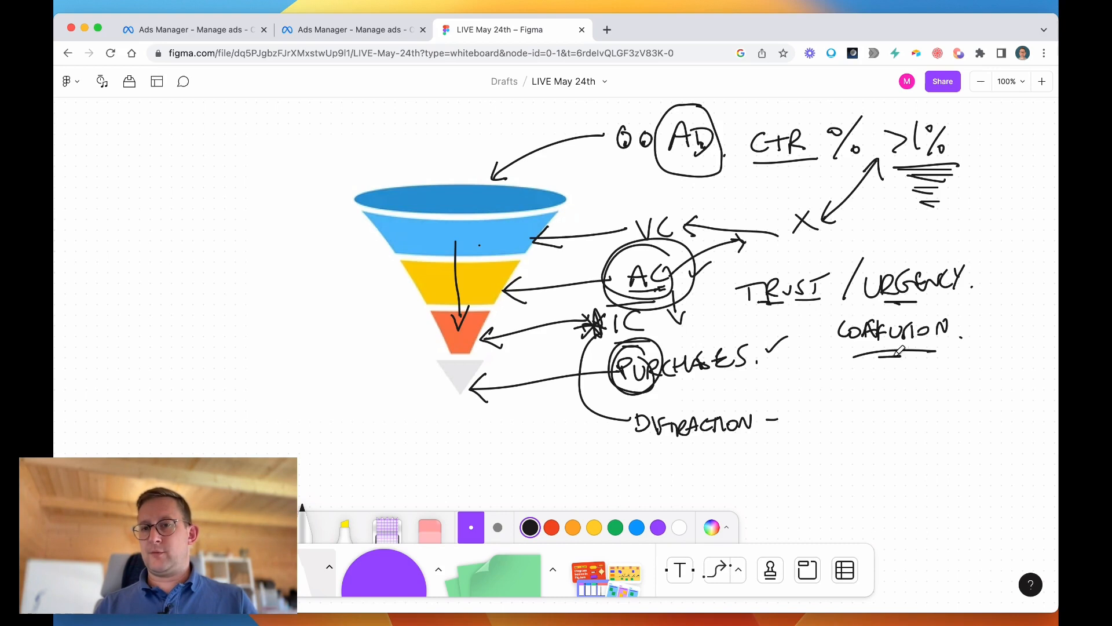
pyautogui.moveTo(770, 306); pyautogui.dragTo(803, 308)
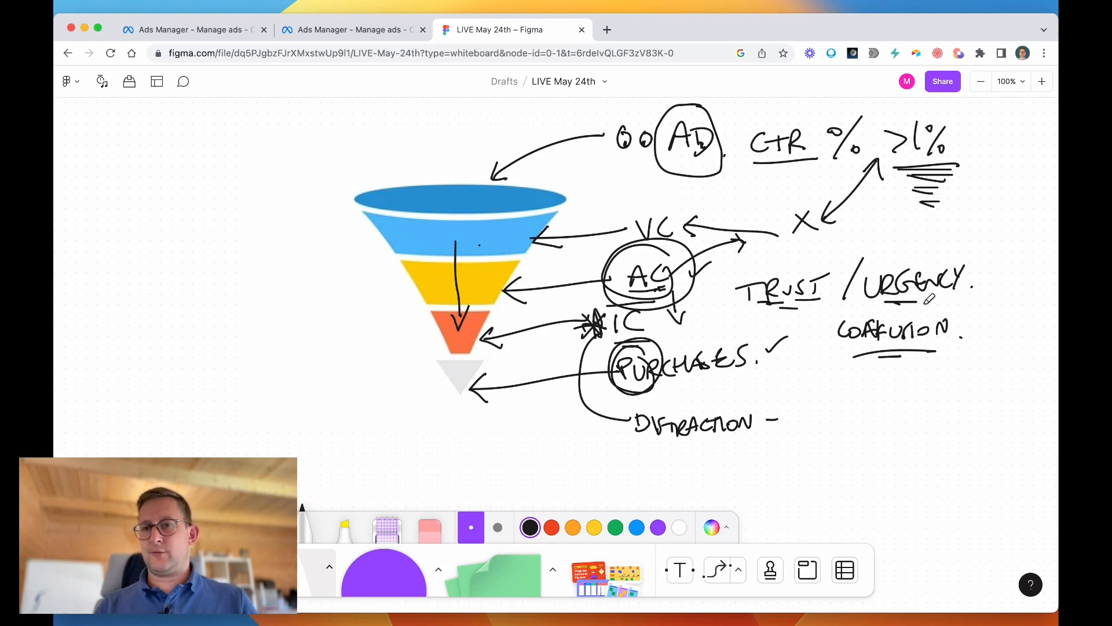
pyautogui.moveTo(929, 301); pyautogui.dragTo(942, 302)
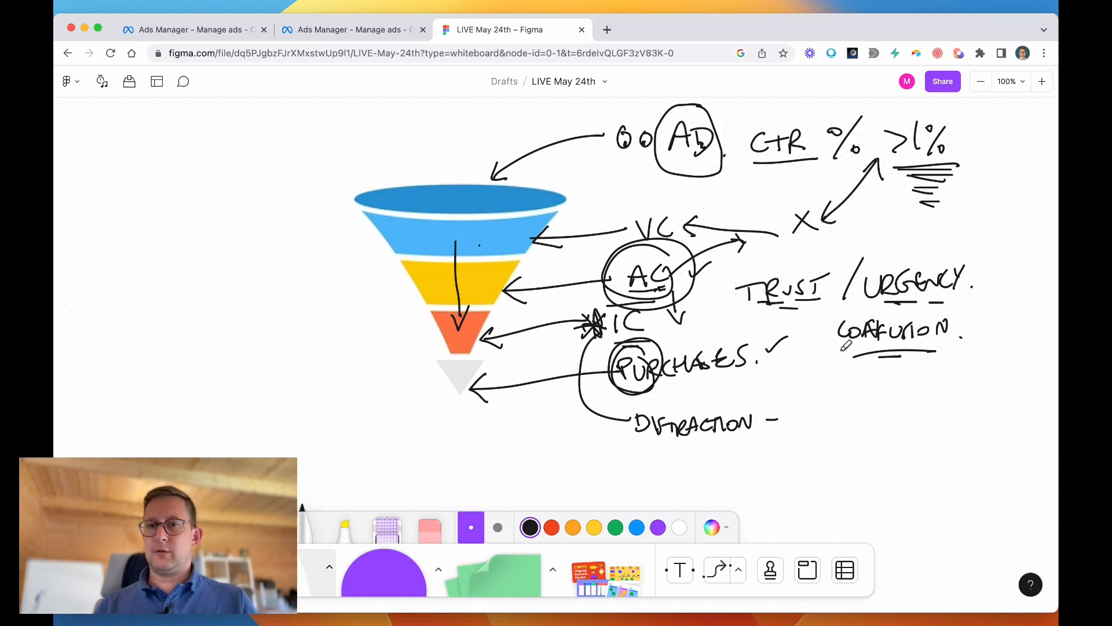